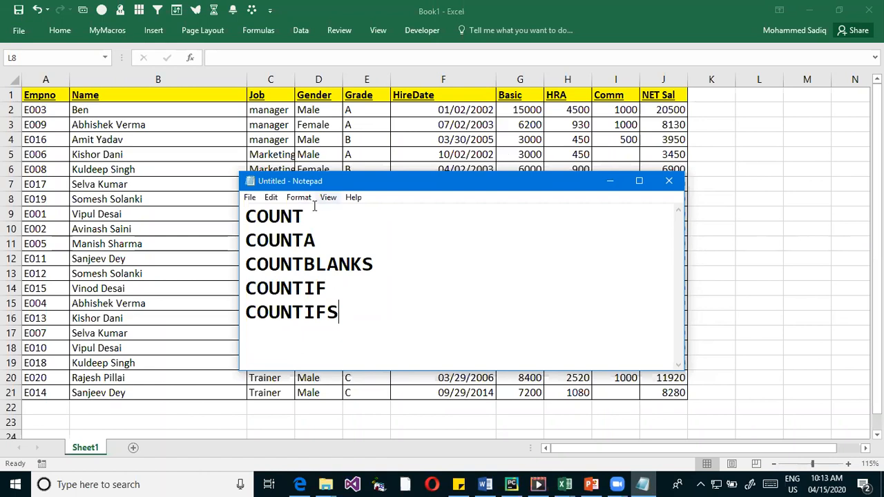
# Put away the Notepad list of COUNT functions, switch to the Excel sheet and widen the Job column
pyautogui.moveTo(314, 216); pyautogui.dragTo(2, 177)
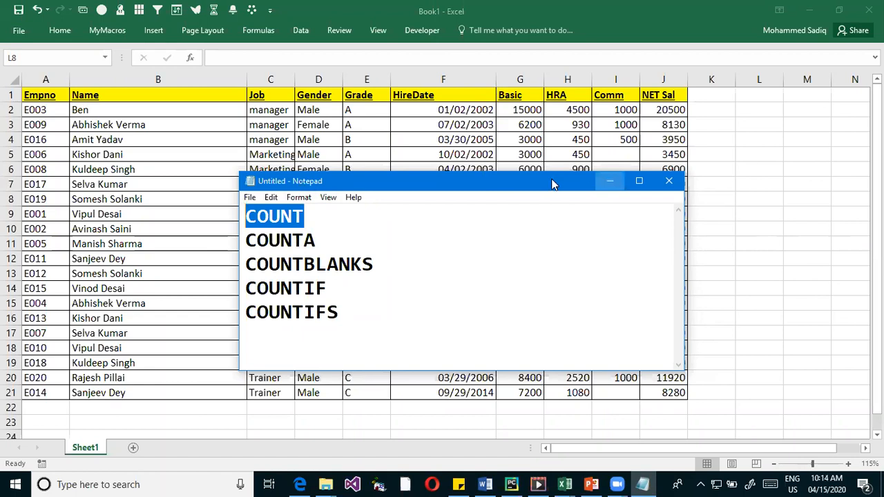
pyautogui.click(610, 181)
pyautogui.click(456, 185)
pyautogui.moveTo(296, 79); pyautogui.dragTo(326, 81)
pyautogui.click(686, 112)
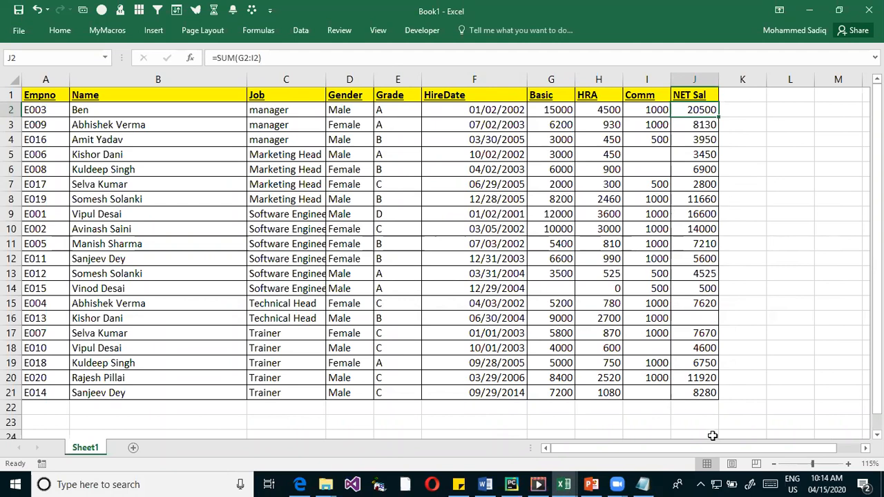
# Enter =COUNT(J2:J21) in J23 to count the numeric entries in the NET Sal column
pyautogui.click(695, 423)
pyautogui.write('=COUNT')
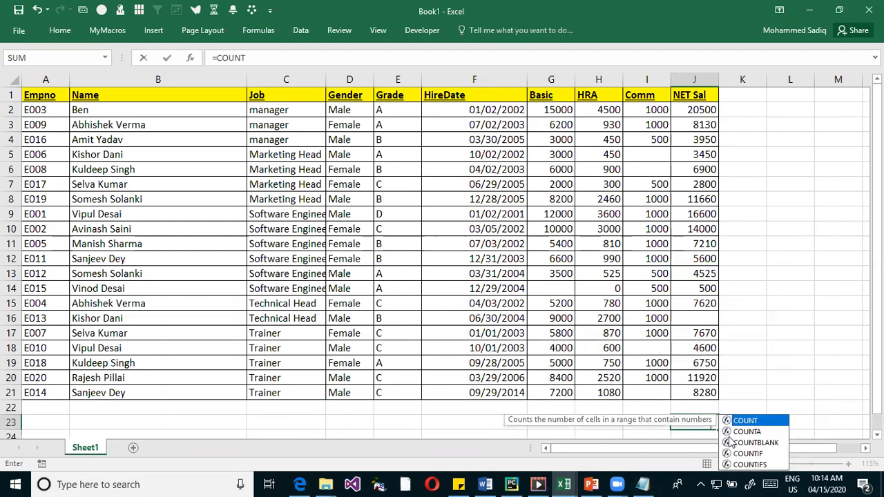
pyautogui.write('(')
pyautogui.moveTo(689, 109); pyautogui.dragTo(689, 394)
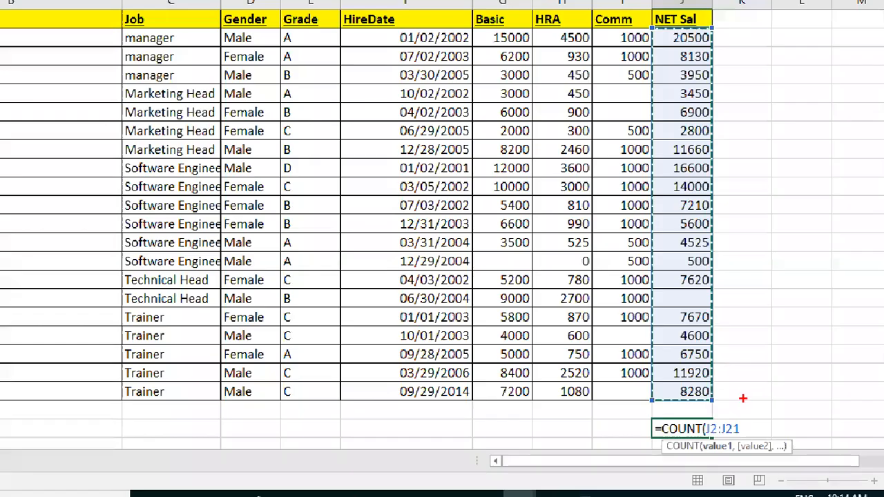
pyautogui.moveTo(733, 407); pyautogui.dragTo(745, 444)
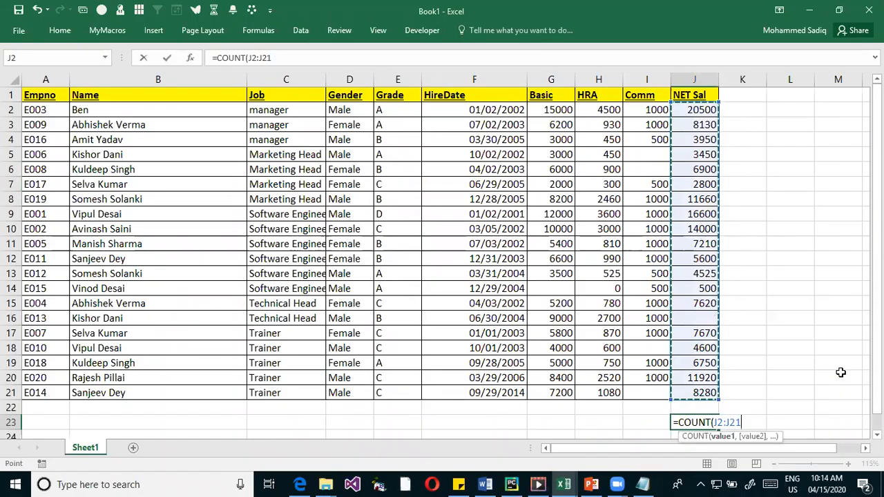
pyautogui.write(')')
pyautogui.press('Return')
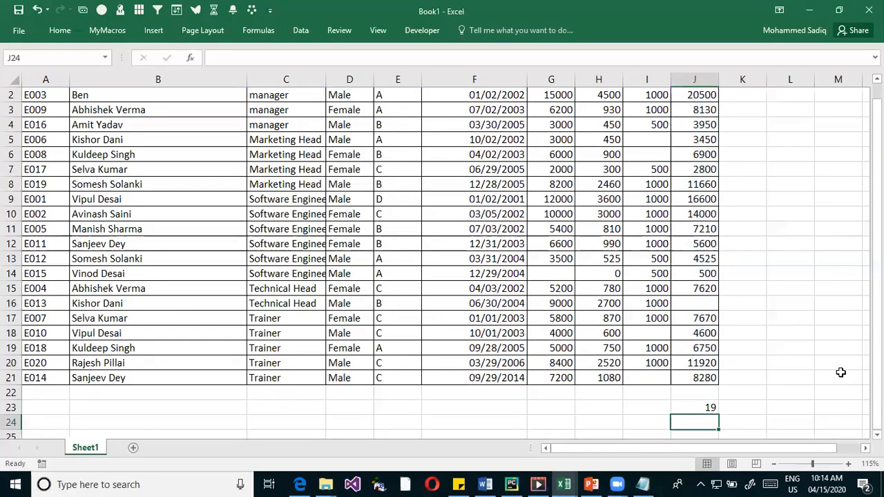
# Compare the COUNT formula in J23 with the NET Sal range J2:J21, checking the blank cell J16
pyautogui.scroll(1, 746, 373)
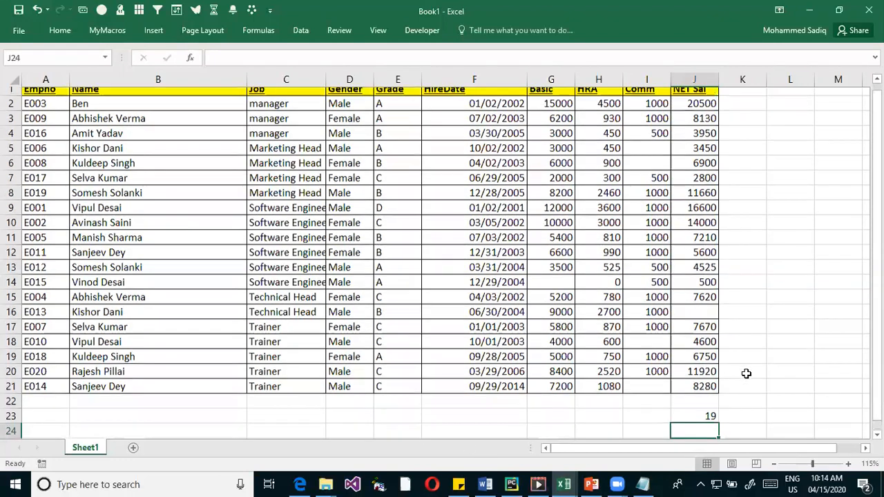
pyautogui.moveTo(698, 110); pyautogui.dragTo(702, 391)
pyautogui.click(684, 320)
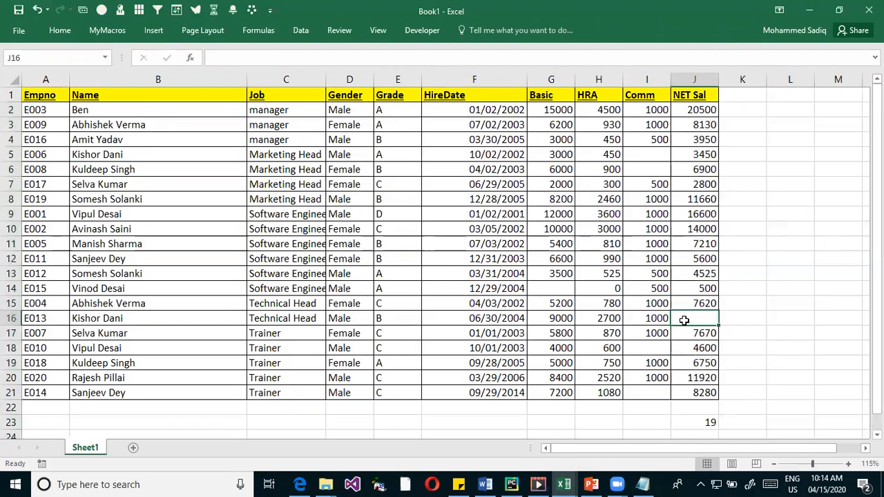
pyautogui.moveTo(698, 326)
pyautogui.mouseDown()
pyautogui.moveTo(646, 312)
pyautogui.moveTo(680, 335)
pyautogui.moveTo(726, 336)
pyautogui.moveTo(684, 331)
pyautogui.mouseUp()
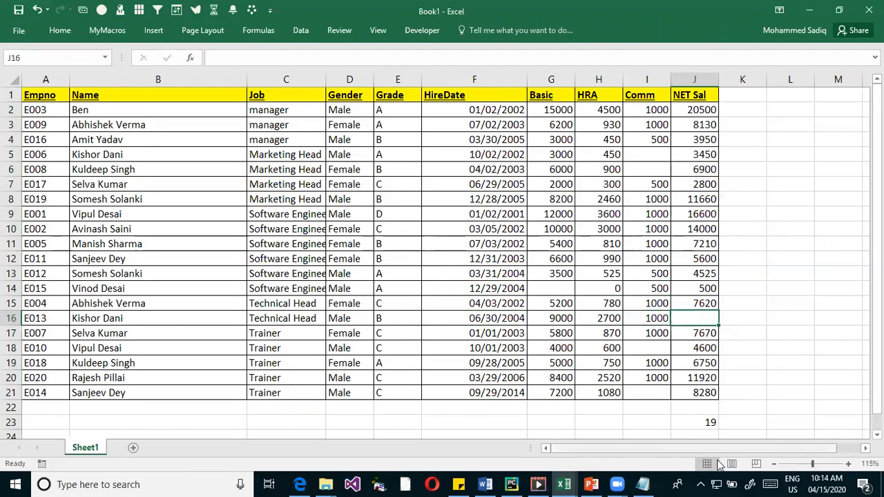
pyautogui.click(696, 419)
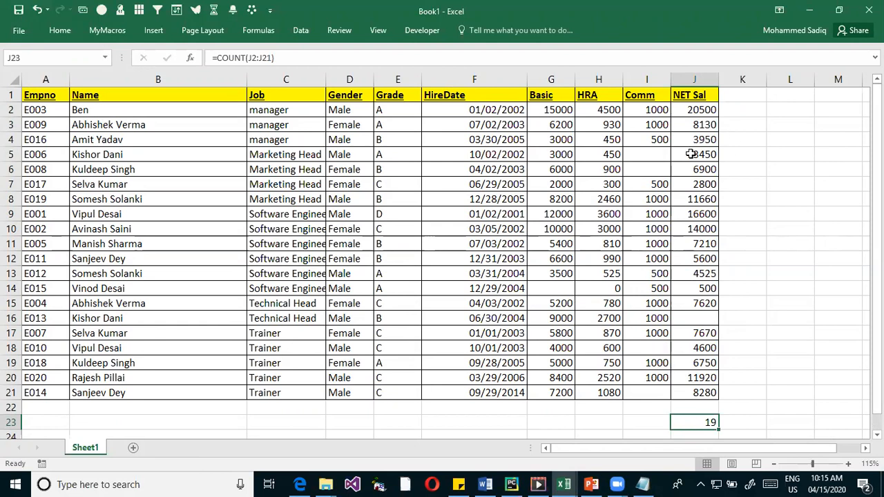
pyautogui.click(698, 316)
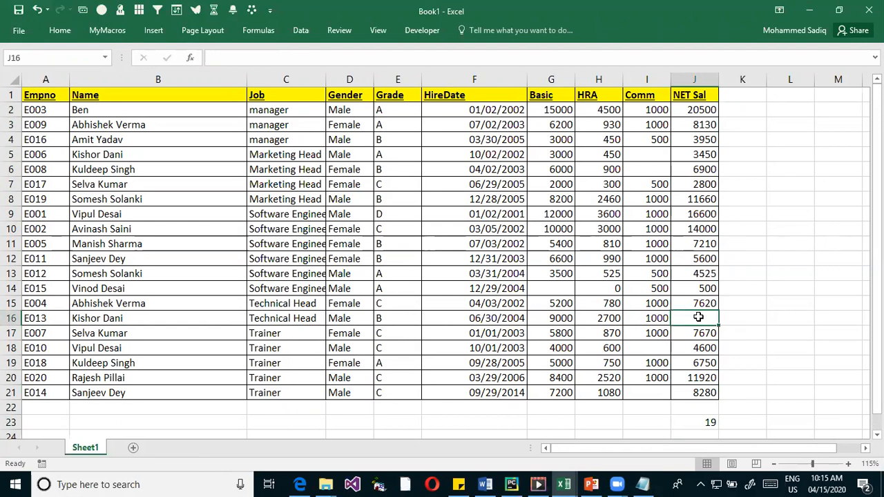
pyautogui.click(695, 424)
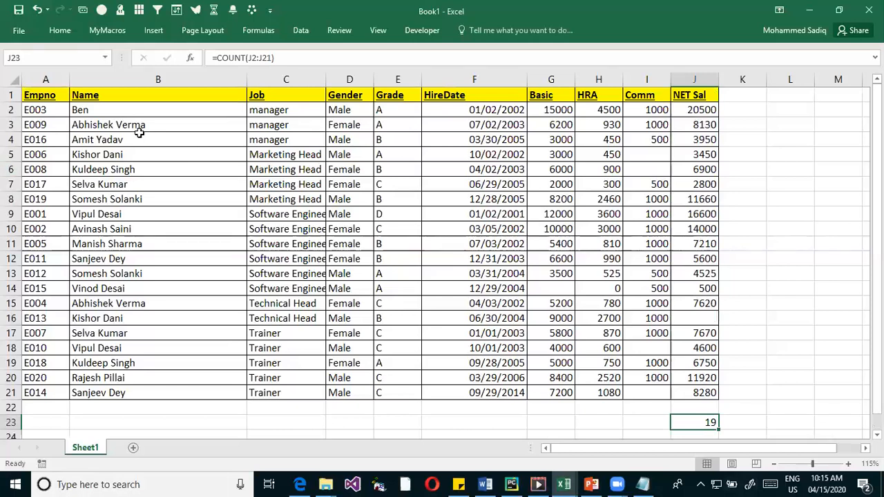
# Select the Name column entries B2:B21 to examine what kind of data they hold
pyautogui.click(119, 113)
pyautogui.moveTo(119, 283); pyautogui.dragTo(119, 390)
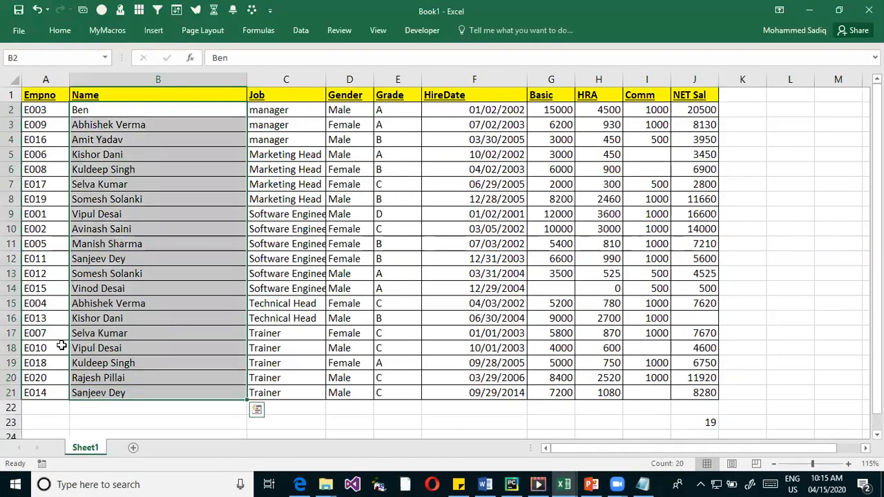
pyautogui.click(94, 427)
pyautogui.moveTo(97, 109); pyautogui.dragTo(113, 393)
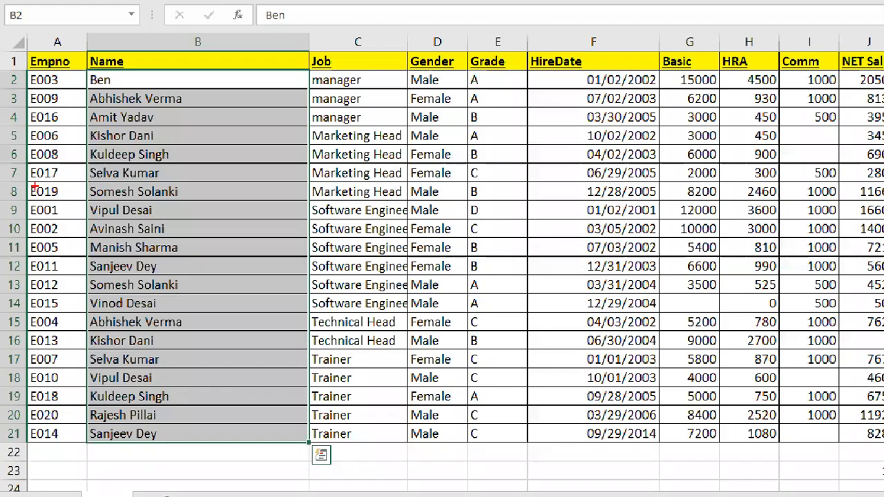
pyautogui.moveTo(83, 70)
pyautogui.mouseDown()
pyautogui.moveTo(314, 457)
pyautogui.moveTo(308, 440)
pyautogui.mouseUp()
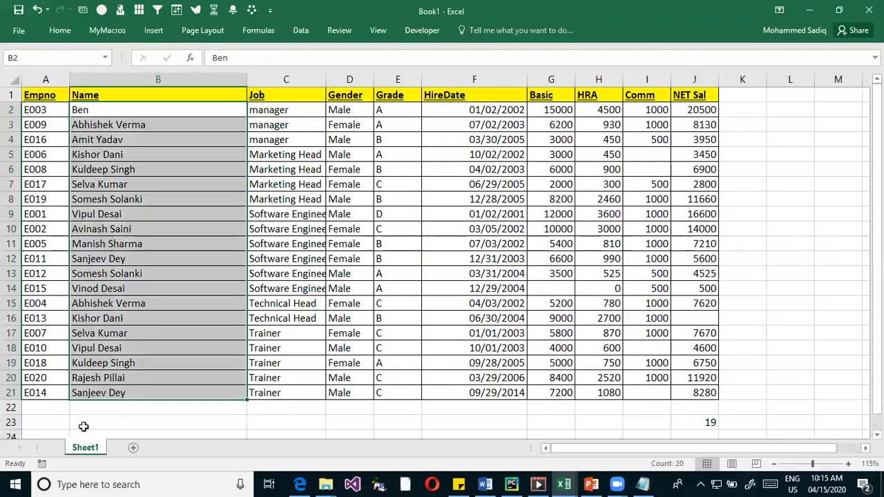
# Enter =COUNT(B2:B21) in B23 to apply the COUNT function to the Name column
pyautogui.click(104, 470)
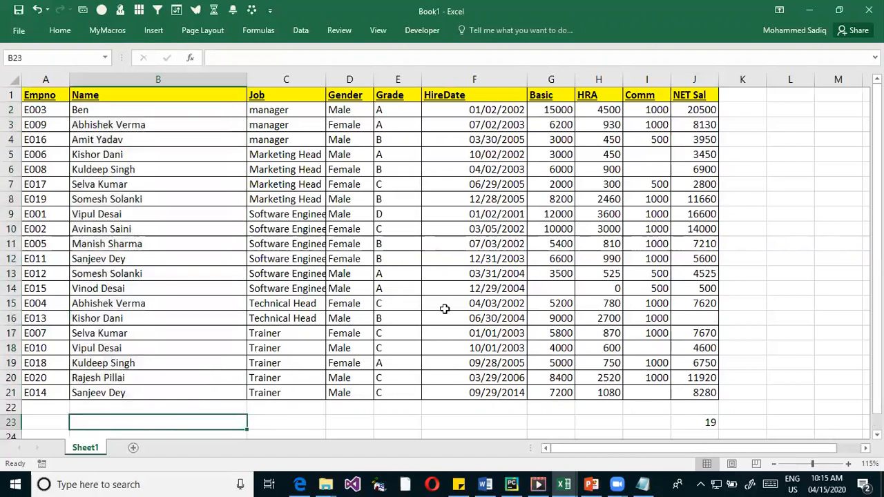
pyautogui.write('=COU')
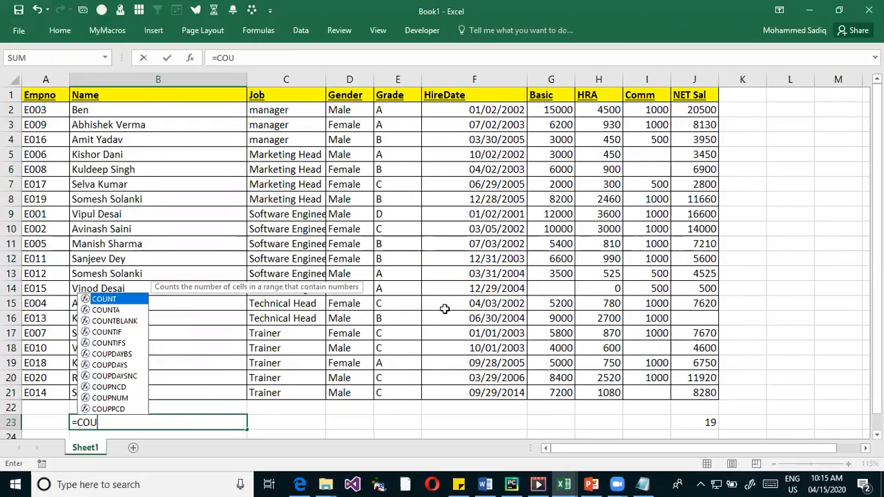
pyautogui.write('NT(')
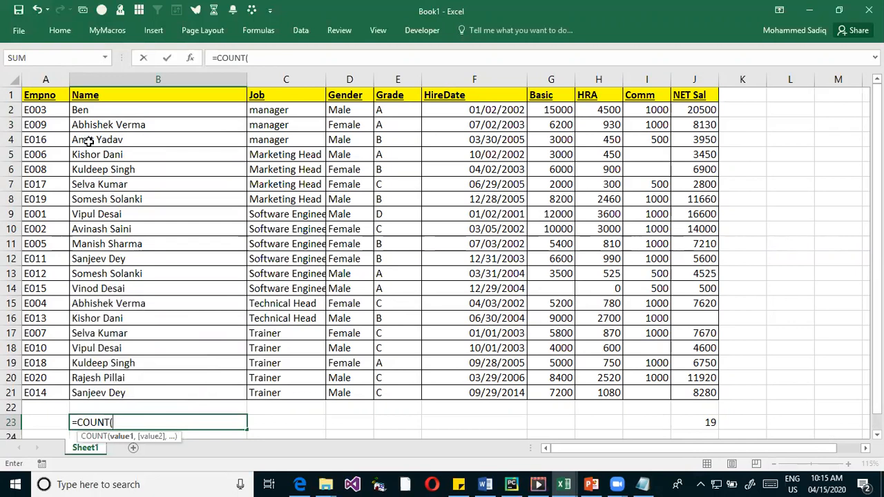
pyautogui.moveTo(101, 110); pyautogui.dragTo(118, 387)
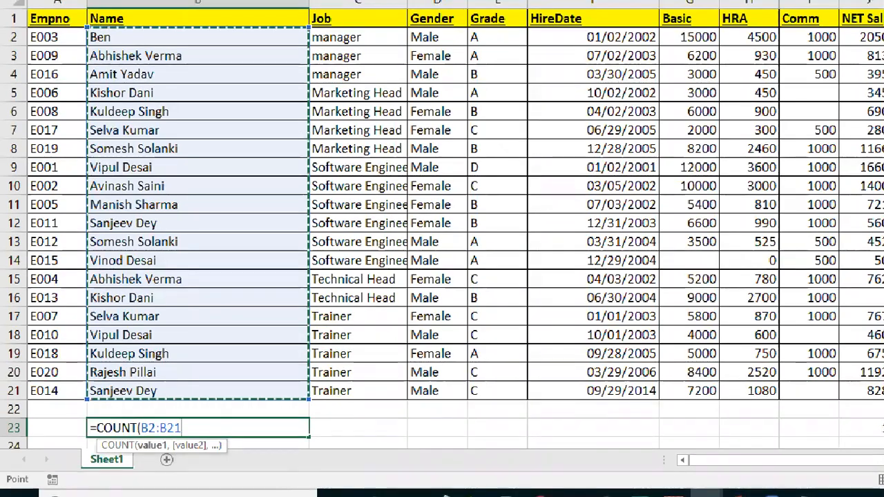
pyautogui.moveTo(87, 28)
pyautogui.mouseDown()
pyautogui.moveTo(326, 449)
pyautogui.moveTo(295, 400)
pyautogui.mouseUp()
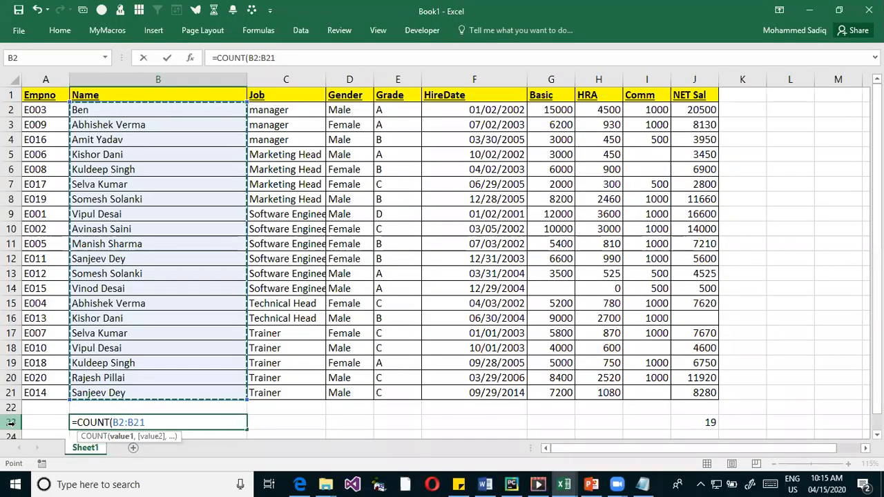
pyautogui.press('Return')
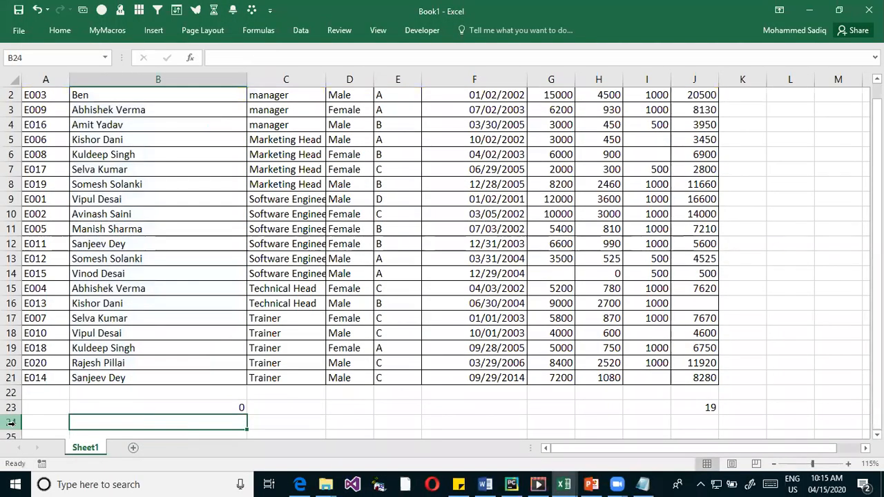
# Inspect the COUNT formula in B23 and the Name range it refers to
pyautogui.press('Up')
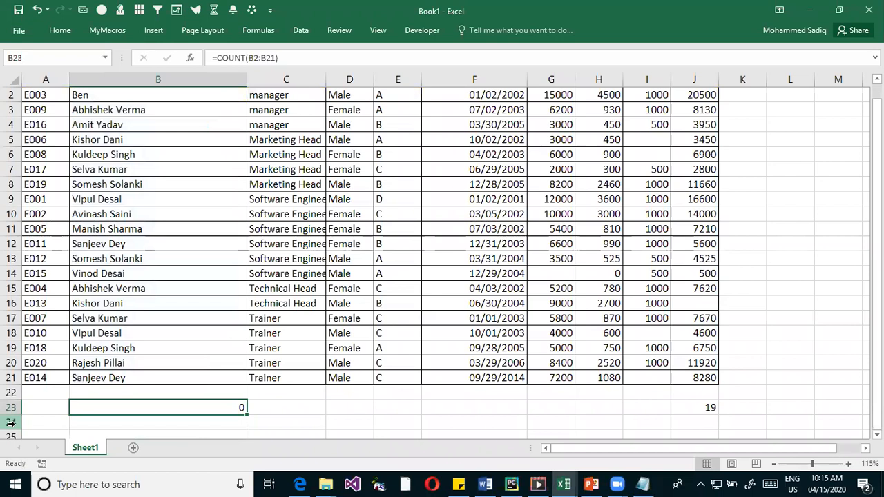
pyautogui.press('F2')
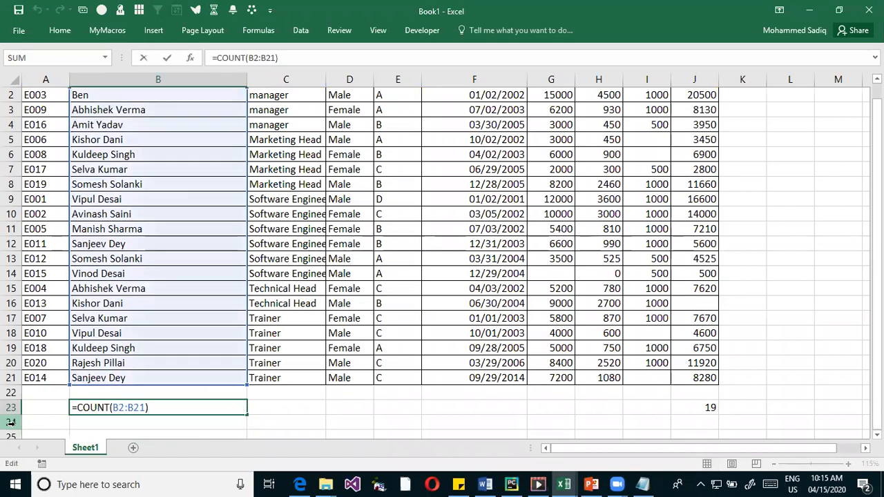
pyautogui.scroll(1, 183, 248)
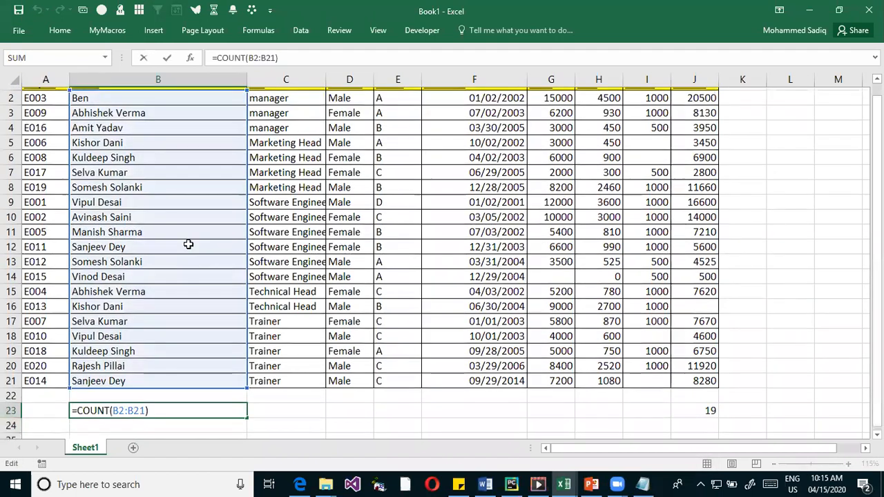
pyautogui.scroll(-1, 178, 390)
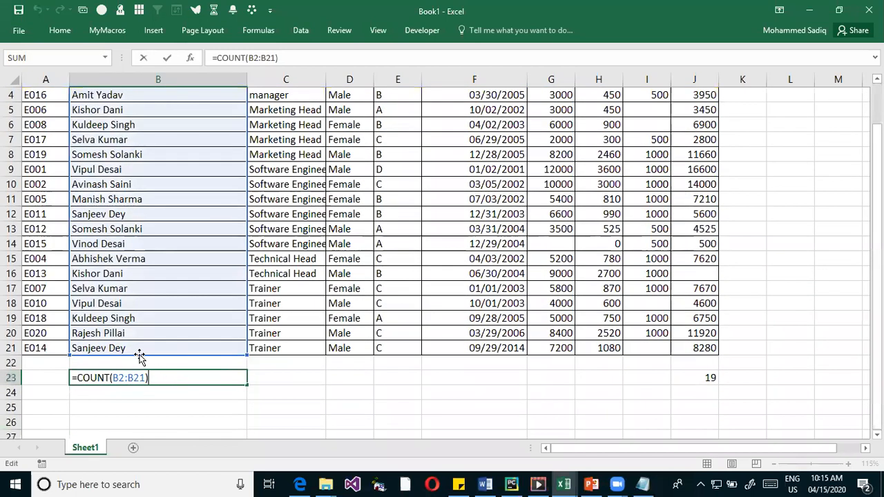
pyautogui.press('Return')
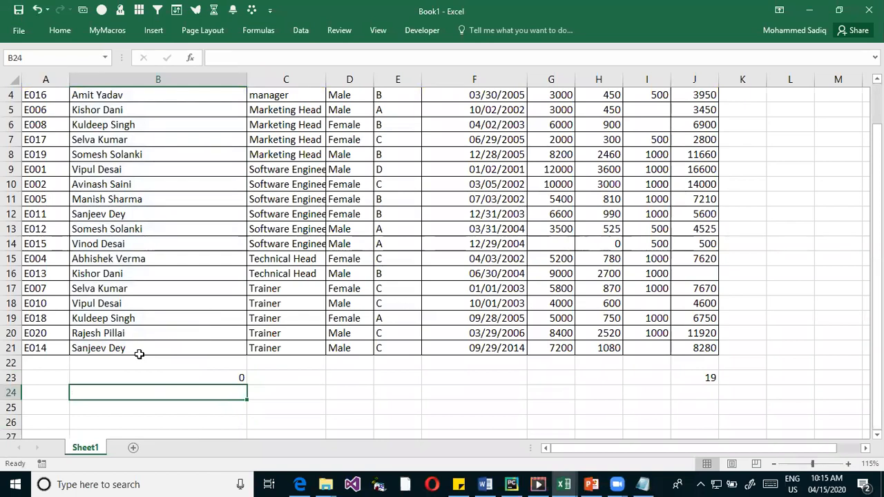
# Change the function in B23 from COUNT to COUNTA so the formula reads =COUNTA(B2:B21)
pyautogui.press('Up')
pyautogui.press('F2')
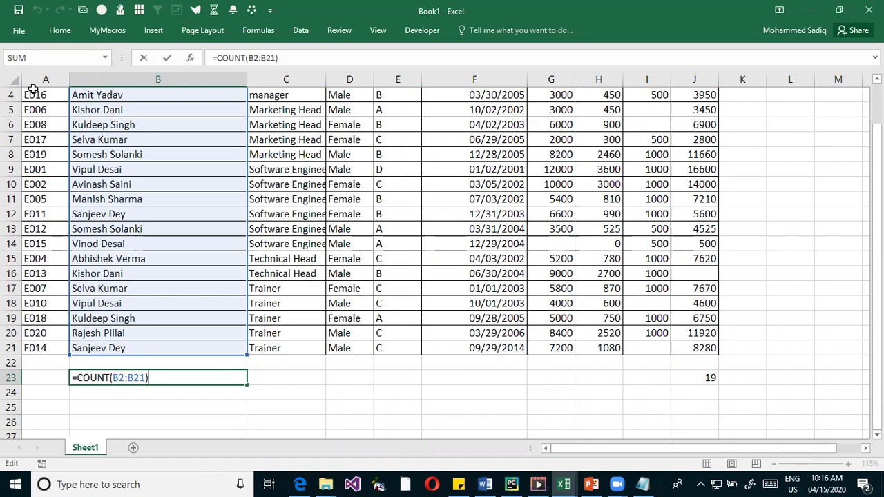
pyautogui.scroll(1, 123, 273)
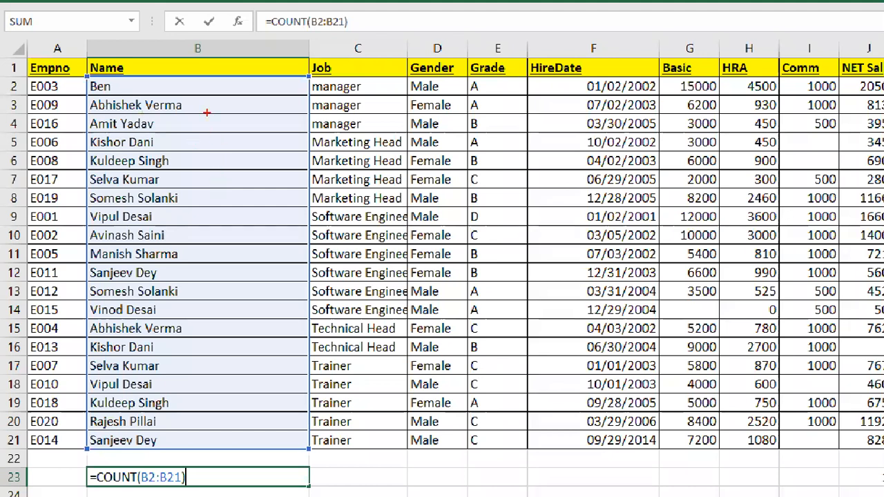
pyautogui.moveTo(207, 358)
pyautogui.mouseDown()
pyautogui.moveTo(218, 79)
pyautogui.moveTo(207, 80)
pyautogui.mouseUp()
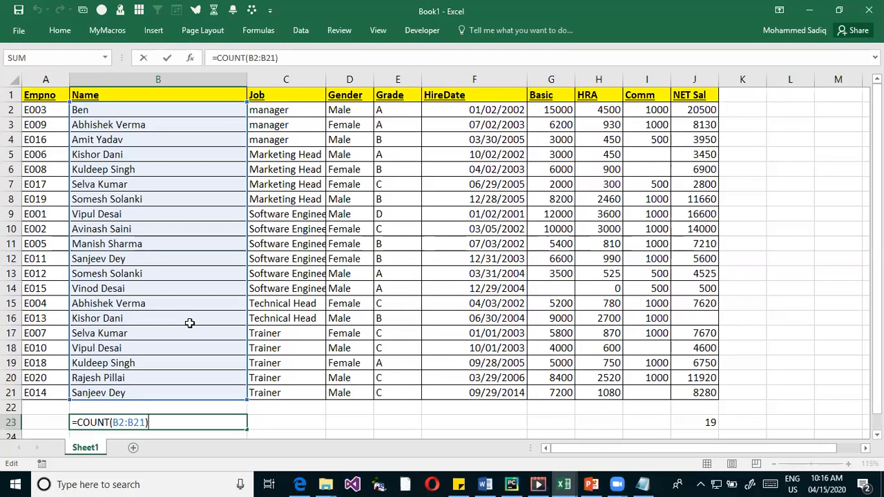
pyautogui.press('Left')
pyautogui.press('Left')
pyautogui.press('Left')
pyautogui.press('Left')
pyautogui.press('Left')
pyautogui.write('a')
pyautogui.press('BackSpace')
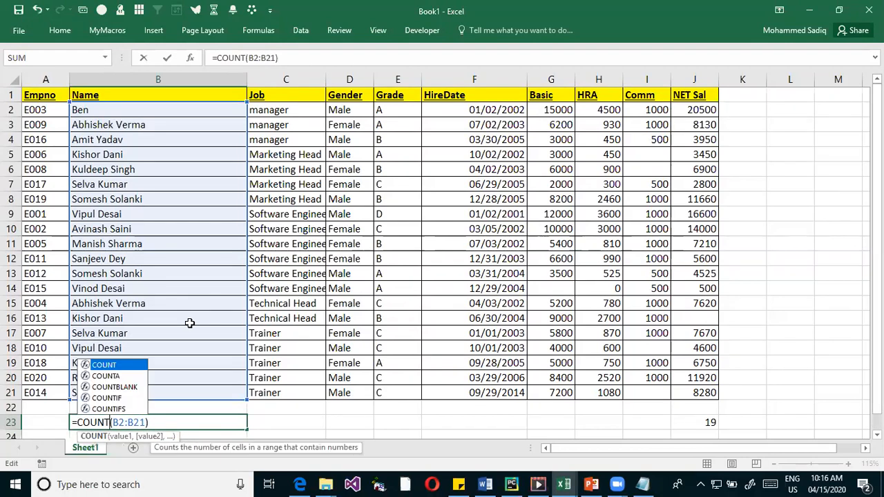
pyautogui.write('A')
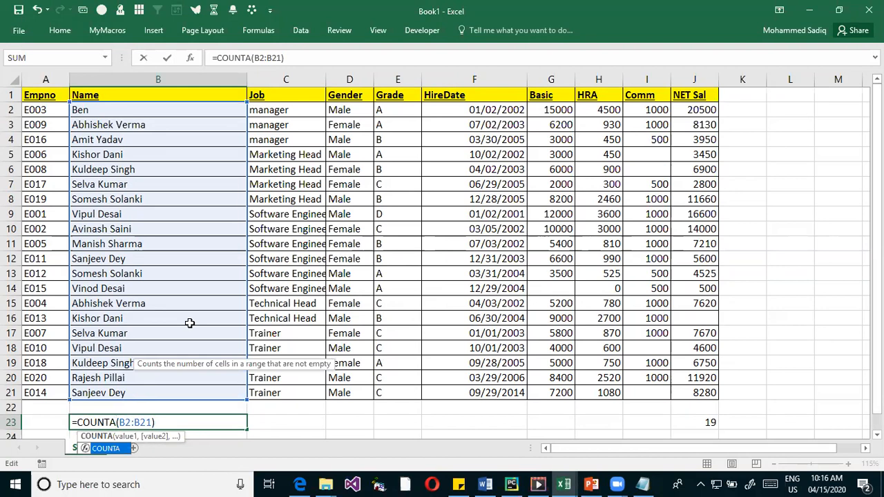
pyautogui.hotkey('ctrl', 'Return')
pyautogui.press('Return')
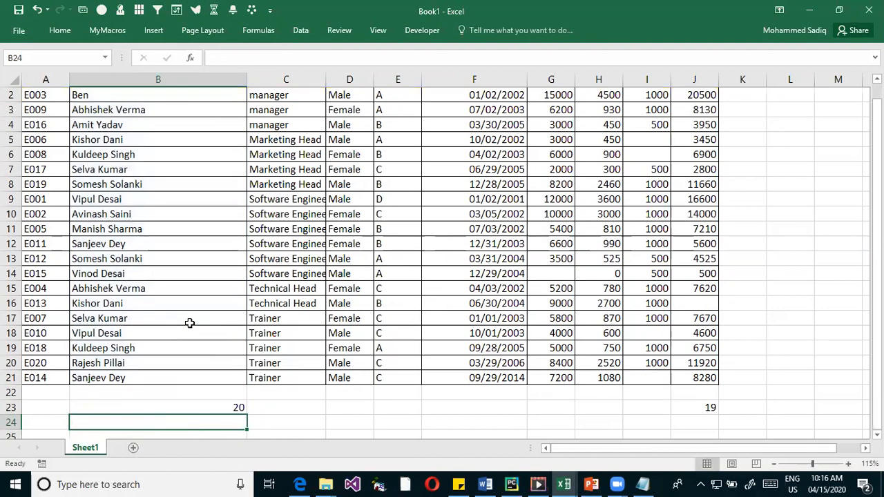
# Inspect the COUNTA formula in B23 and the Name range B2:B21 it refers to
pyautogui.press('Up')
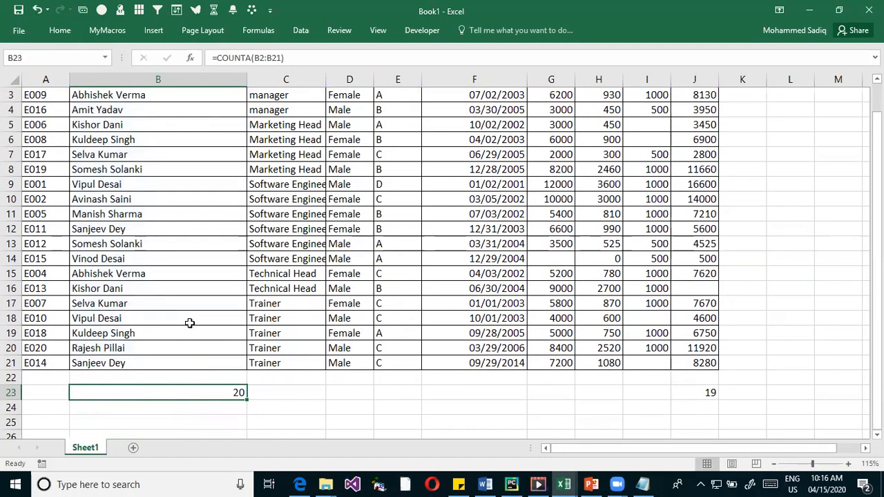
pyautogui.press('F2')
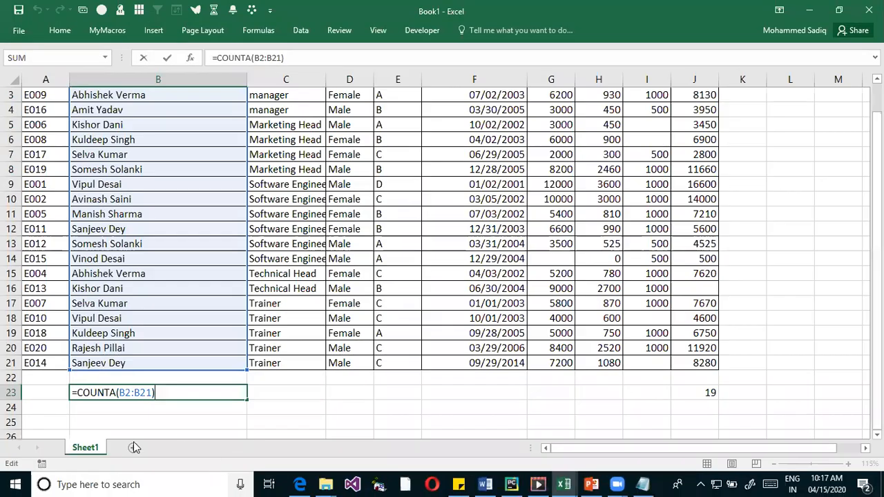
pyautogui.moveTo(118, 392); pyautogui.dragTo(155, 392)
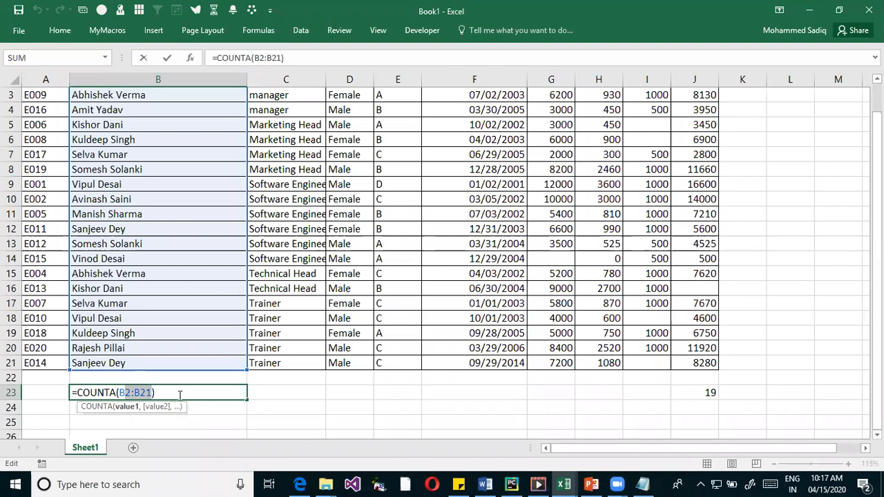
# Check the list of COUNT functions in Notepad, then return to Excel and close the B23 formula unchanged
pyautogui.click(642, 484)
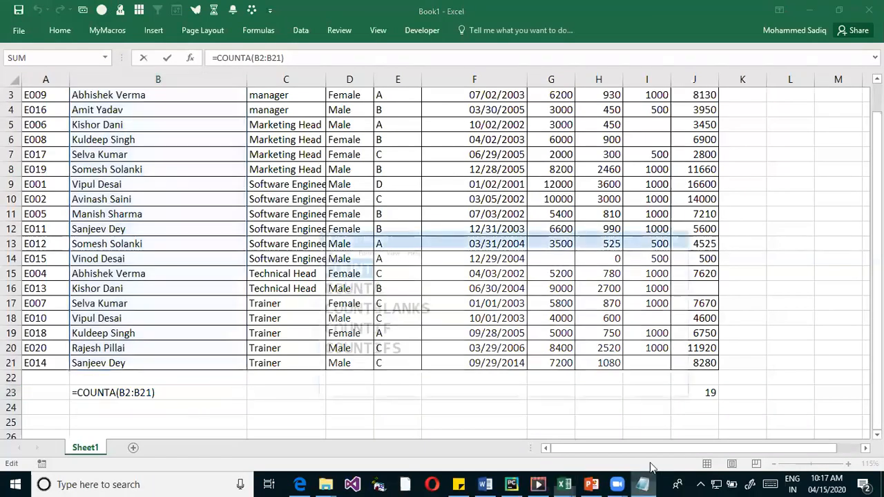
pyautogui.moveTo(334, 241); pyautogui.dragTo(217, 213)
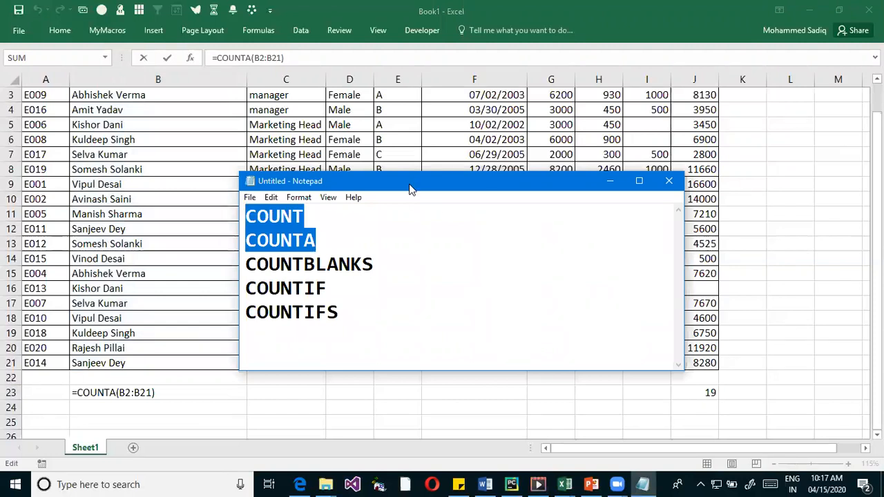
pyautogui.click(610, 181)
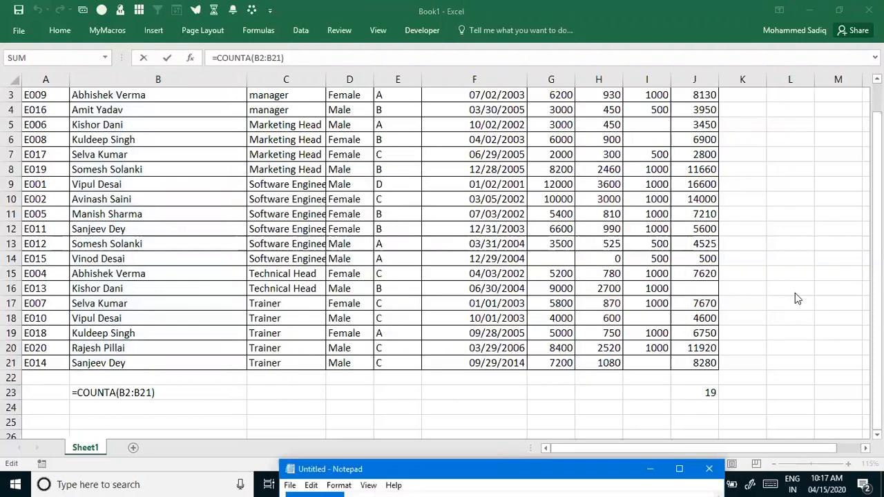
pyautogui.hotkey('ctrl', 'Return')
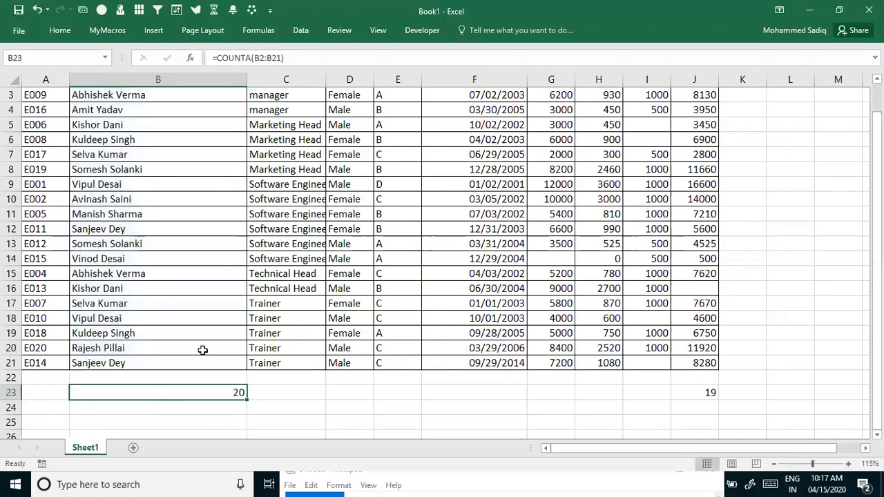
# Compare the Name entries with the COUNTA result in B23, and the NET Sal column with the COUNT formula in J23
pyautogui.moveTo(162, 109); pyautogui.dragTo(138, 318)
pyautogui.click(208, 392)
pyautogui.scroll(1, 799, 323)
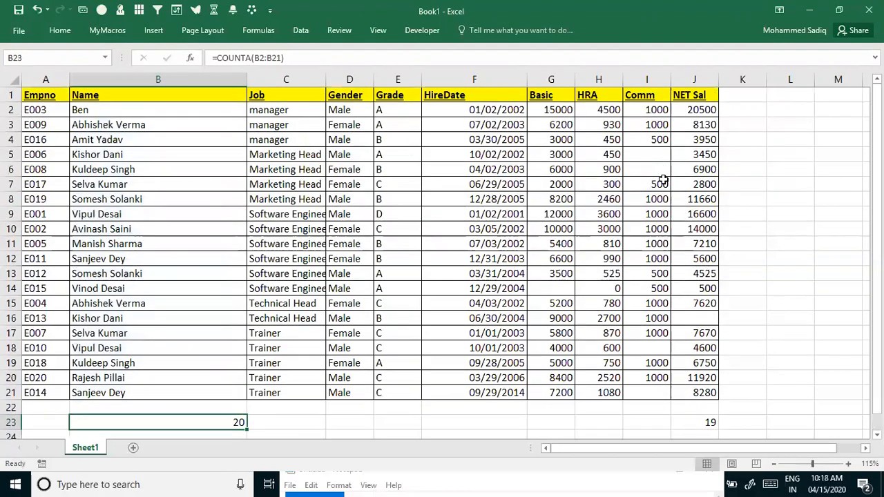
pyautogui.moveTo(704, 115); pyautogui.dragTo(707, 454)
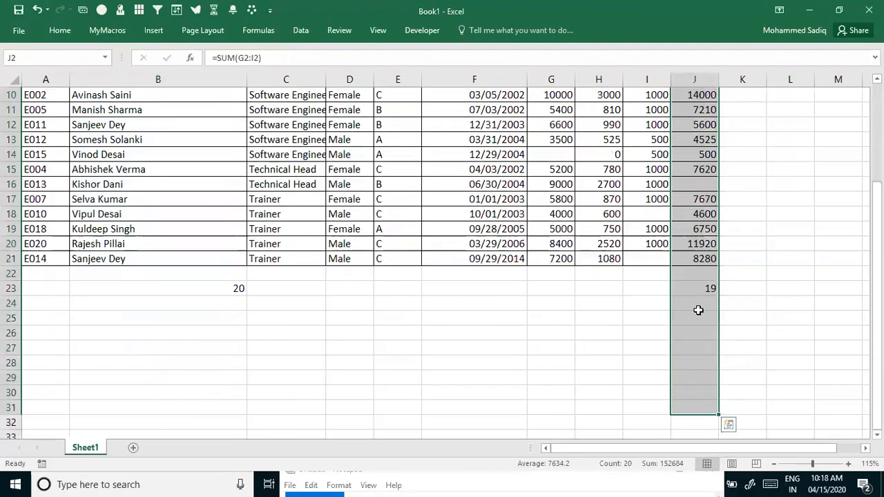
pyautogui.click(695, 288)
pyautogui.doubleClick(694, 288)
pyautogui.hotkey('ctrl', 'Return')
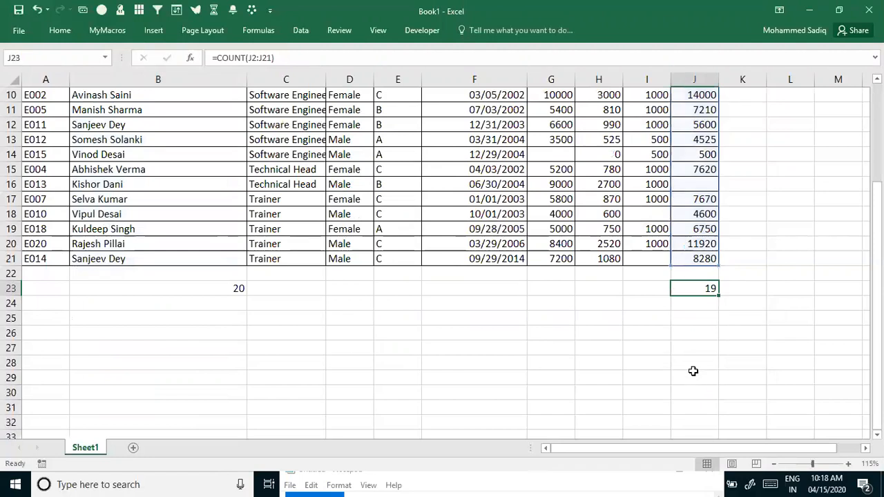
# Clear the Comm values in I12 and I9 to create more blank cells in the Comm column
pyautogui.scroll(3, 633, 272)
pyautogui.moveTo(647, 111); pyautogui.dragTo(645, 384)
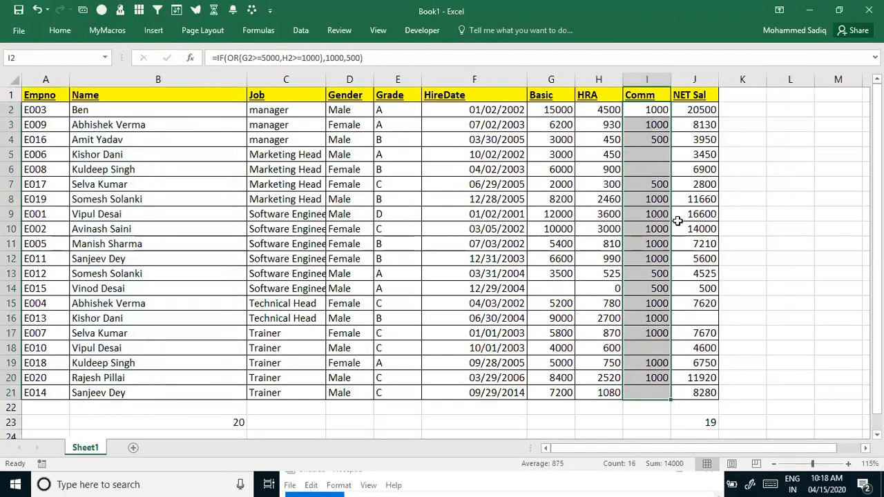
pyautogui.click(649, 259)
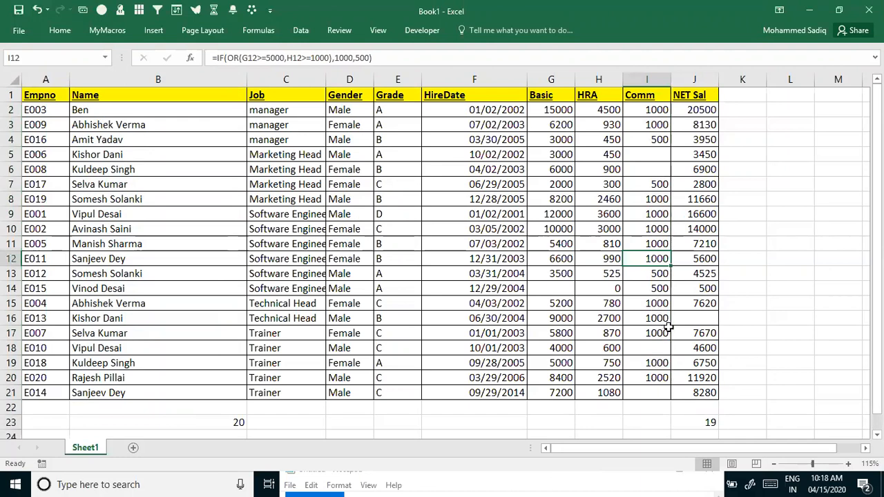
pyautogui.press('Delete')
pyautogui.click(663, 212)
pyautogui.press('Delete')
# Enter =COUNTBLANK(I2:I21) in I23 to count the empty cells of the Comm column
pyautogui.moveTo(661, 108); pyautogui.dragTo(635, 390)
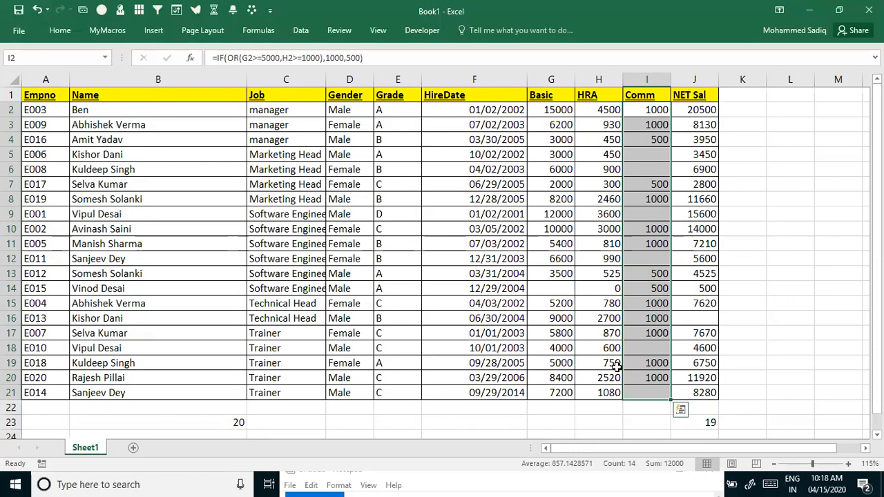
pyautogui.click(648, 421)
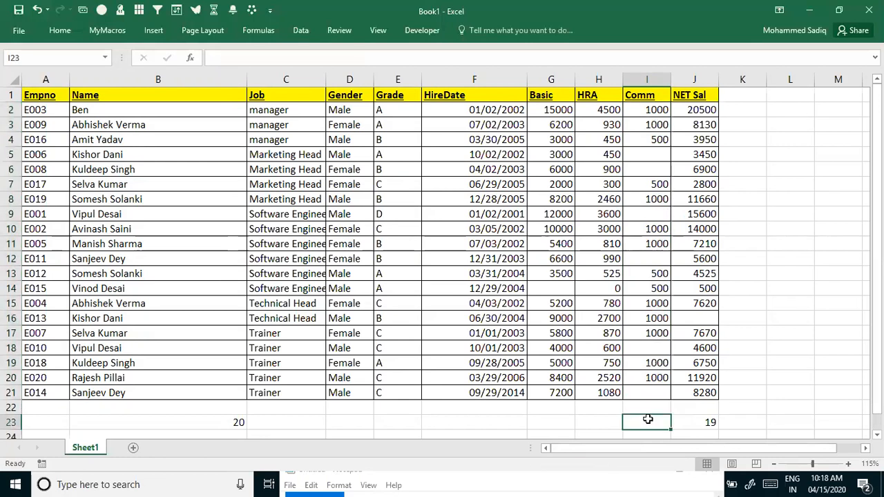
pyautogui.write('=COU')
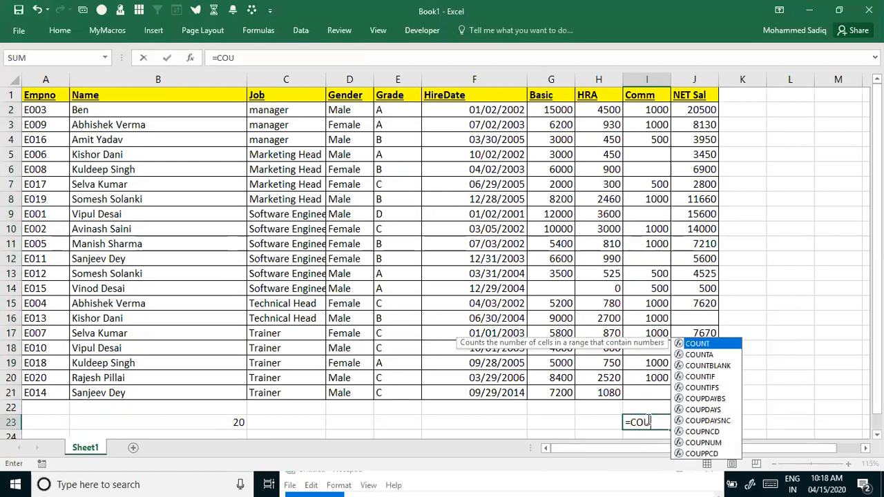
pyautogui.press('Down')
pyautogui.press('Down')
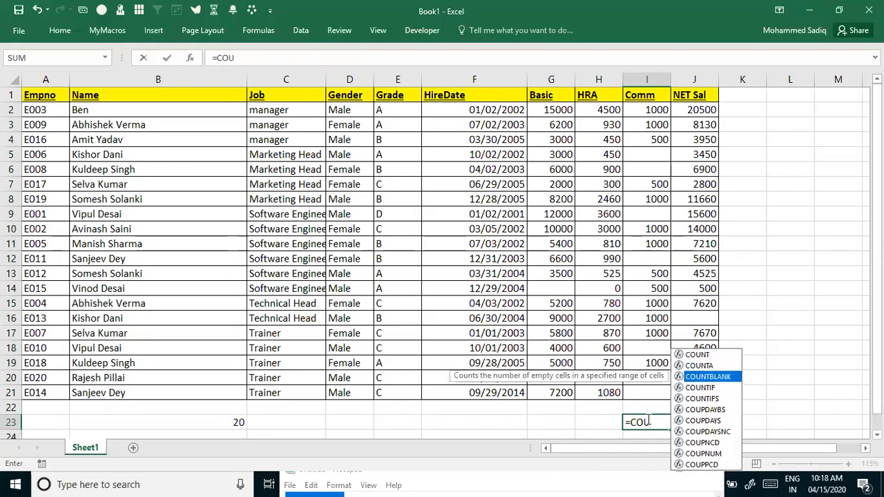
pyautogui.press('Tab')
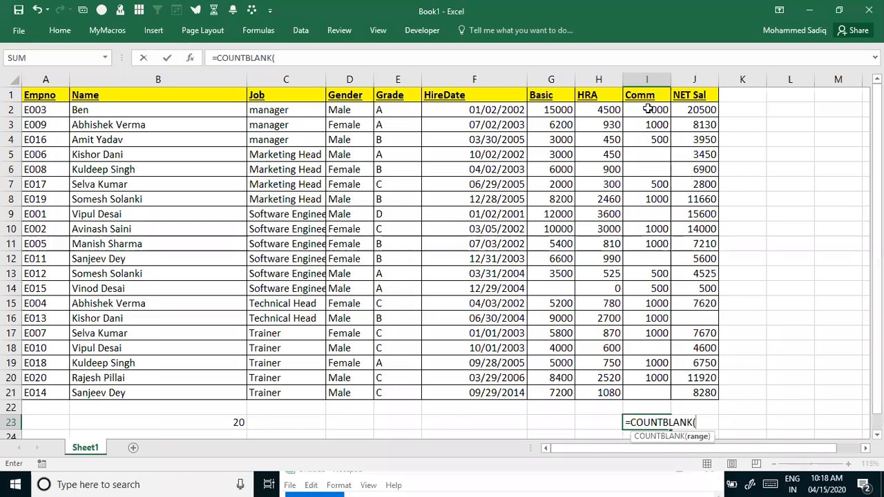
pyautogui.moveTo(647, 109); pyautogui.dragTo(639, 394)
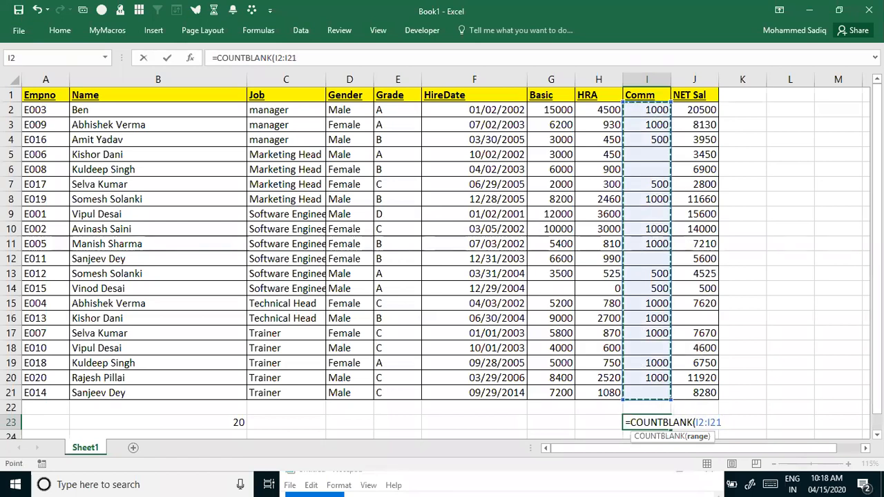
pyautogui.hotkey('ctrl', 'Return')
# Check the blank Comm cells one by one against the COUNTBLANK result in I23
pyautogui.scroll(-1, 759, 332)
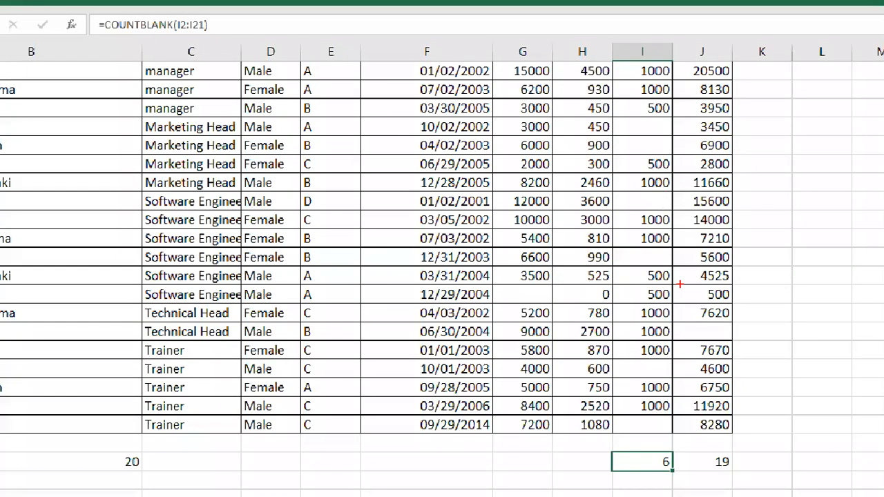
pyautogui.moveTo(637, 423); pyautogui.dragTo(654, 421)
pyautogui.moveTo(636, 370); pyautogui.dragTo(676, 368)
pyautogui.moveTo(634, 256); pyautogui.dragTo(686, 255)
pyautogui.moveTo(641, 199); pyautogui.dragTo(668, 197)
pyautogui.moveTo(637, 137)
pyautogui.mouseDown()
pyautogui.moveTo(673, 140)
pyautogui.moveTo(664, 125)
pyautogui.mouseUp()
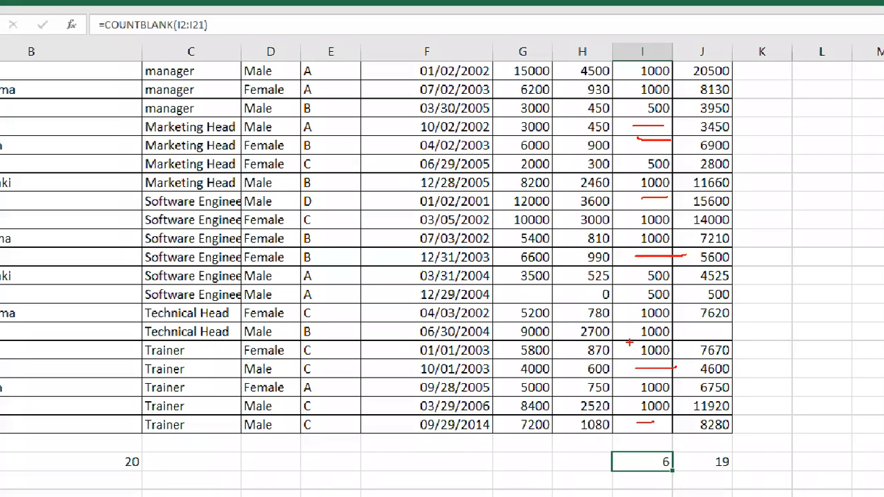
pyautogui.press('Escape')
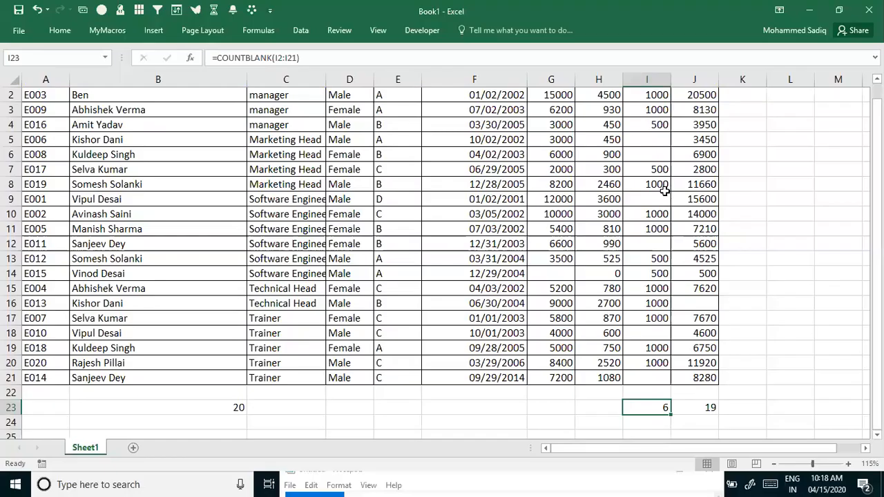
# Switch to the Notepad list, correct COUNTBLANKS to COUNTBLANK, and minimize the window
pyautogui.click(318, 470)
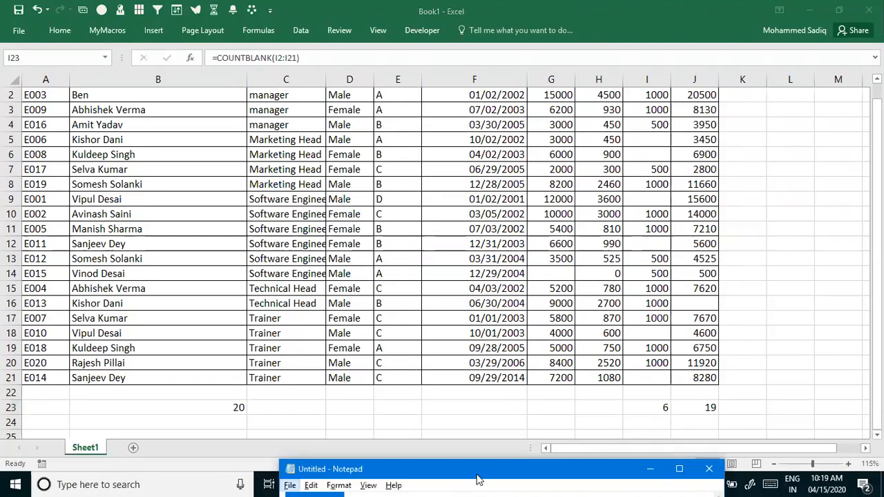
pyautogui.moveTo(478, 477); pyautogui.dragTo(482, 238)
pyautogui.click(454, 312)
pyautogui.press('BackSpace')
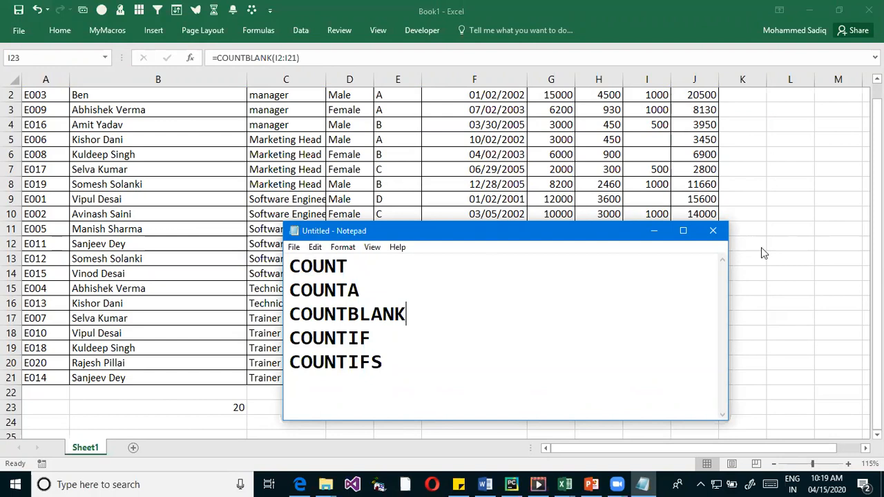
pyautogui.click(654, 231)
# Examine which cells of the Comm column hold 500 and which hold 1000
pyautogui.moveTo(655, 95); pyautogui.dragTo(653, 366)
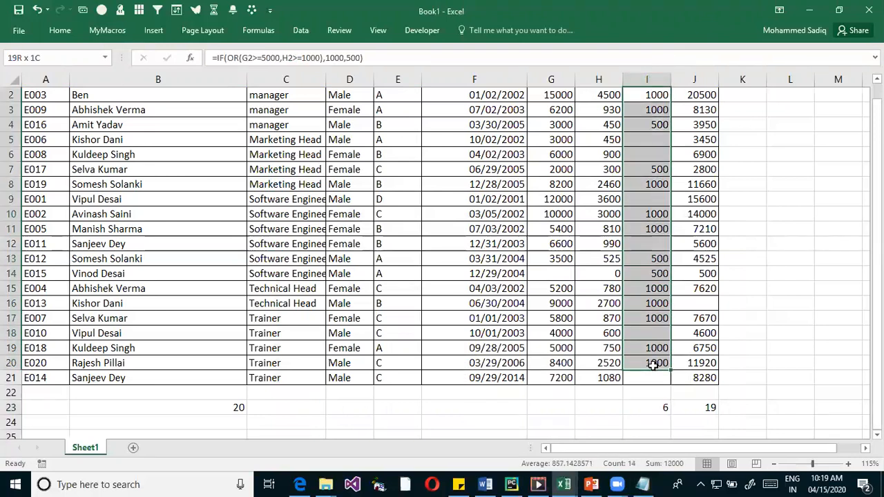
pyautogui.click(651, 303)
pyautogui.click(661, 172)
pyautogui.click(661, 273)
pyautogui.moveTo(661, 275); pyautogui.dragTo(659, 258)
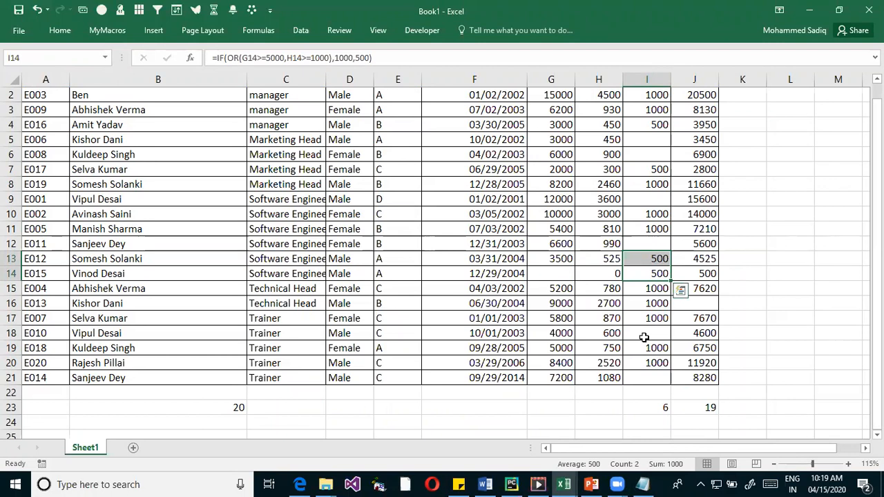
pyautogui.click(650, 424)
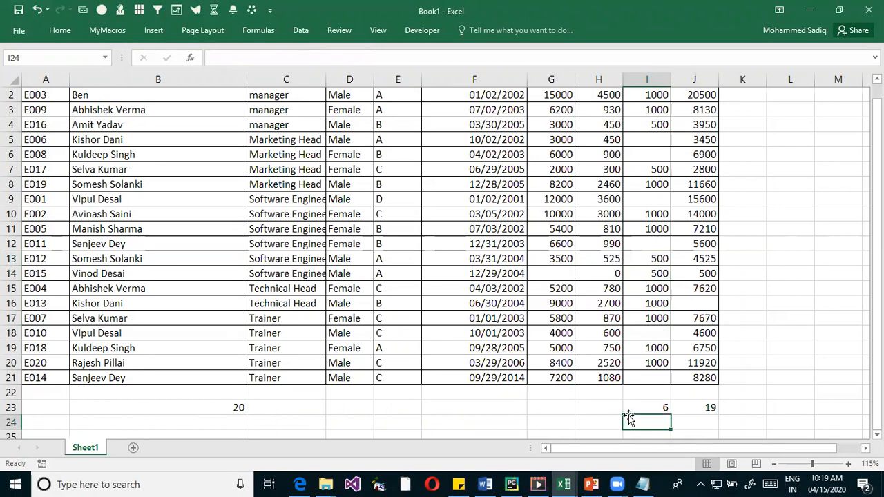
# Start a COUNTIF formula in H23
pyautogui.click(603, 407)
pyautogui.scroll(1, 615, 404)
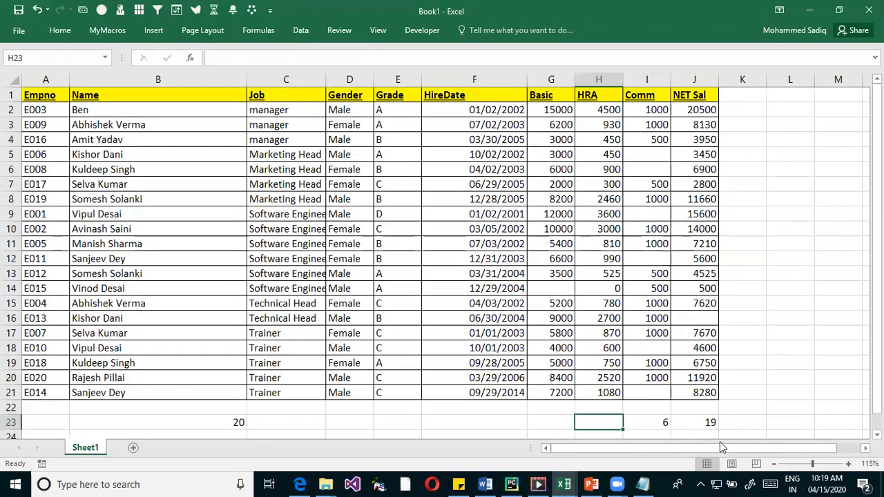
pyautogui.write('=CP')
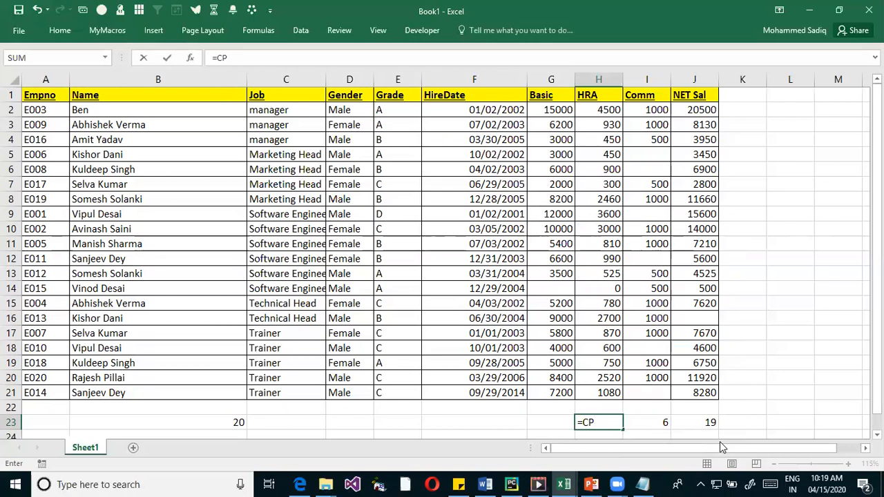
pyautogui.press('BackSpace')
pyautogui.write('OU')
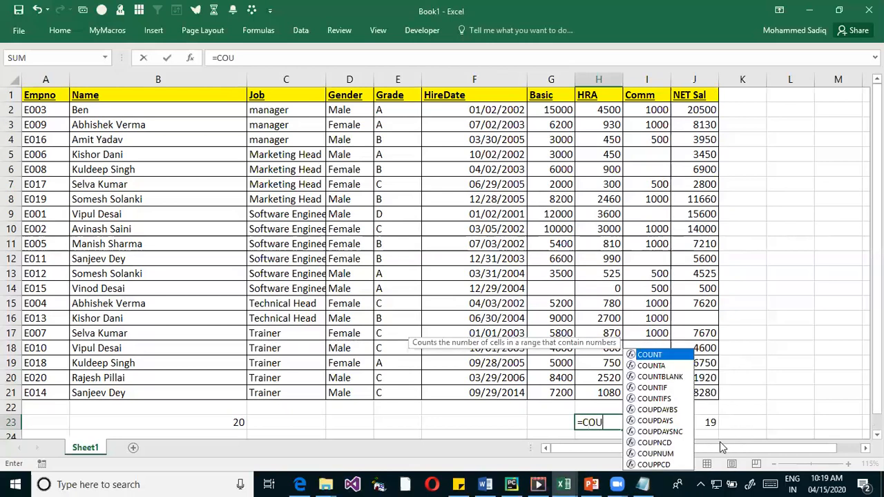
pyautogui.write('NT')
pyautogui.press('Down')
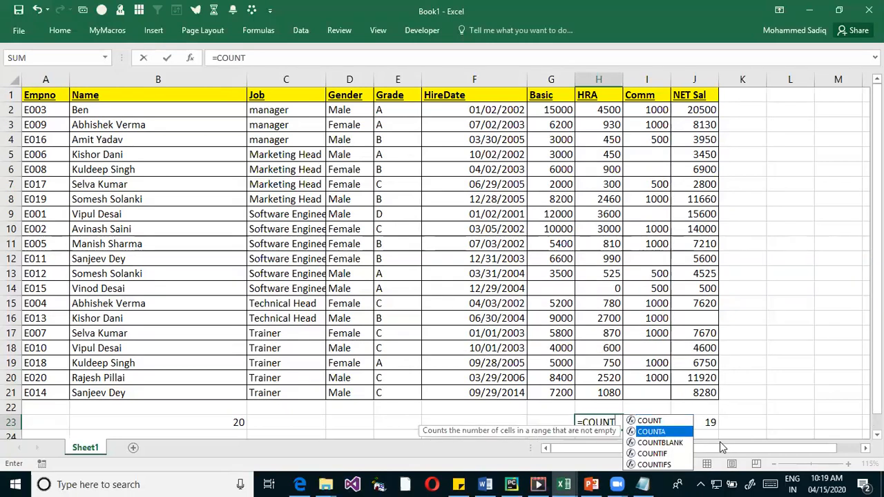
pyautogui.press('Down')
pyautogui.press('Down')
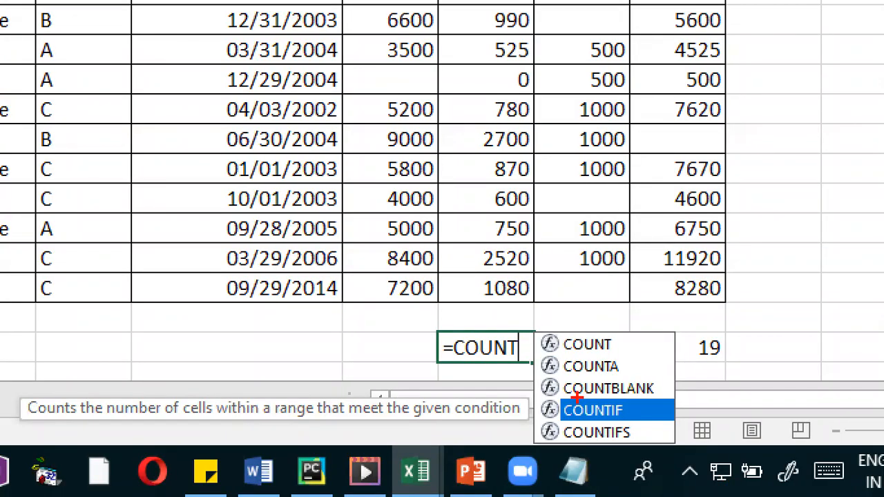
pyautogui.moveTo(543, 400); pyautogui.dragTo(627, 420)
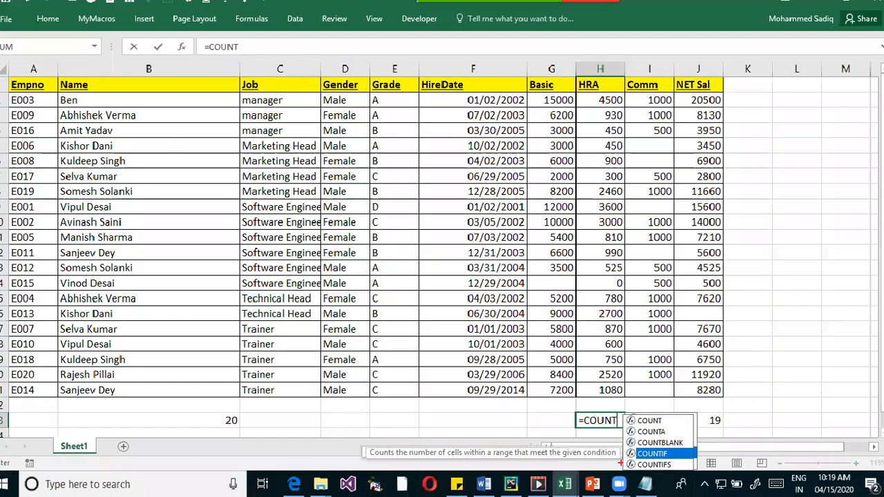
pyautogui.press('Tab')
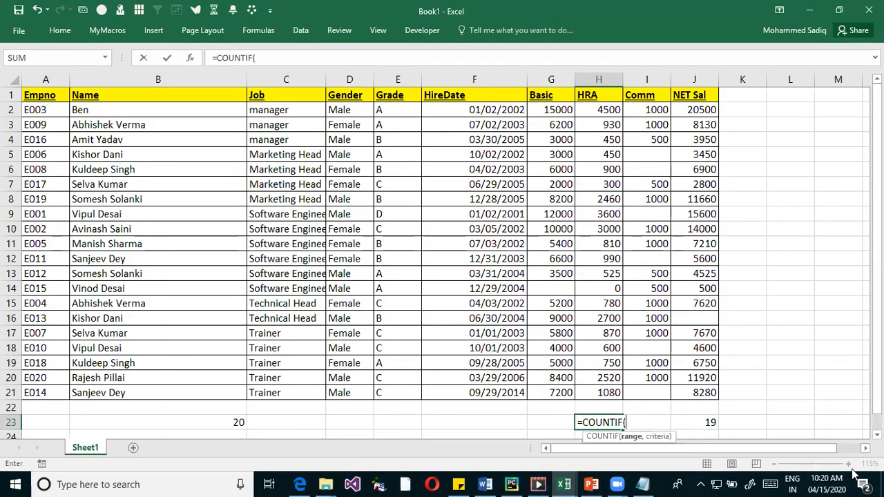
# Complete the formula in H23 with the Comm range I2:I21 and the criterion "1000"
pyautogui.moveTo(649, 110); pyautogui.dragTo(625, 391)
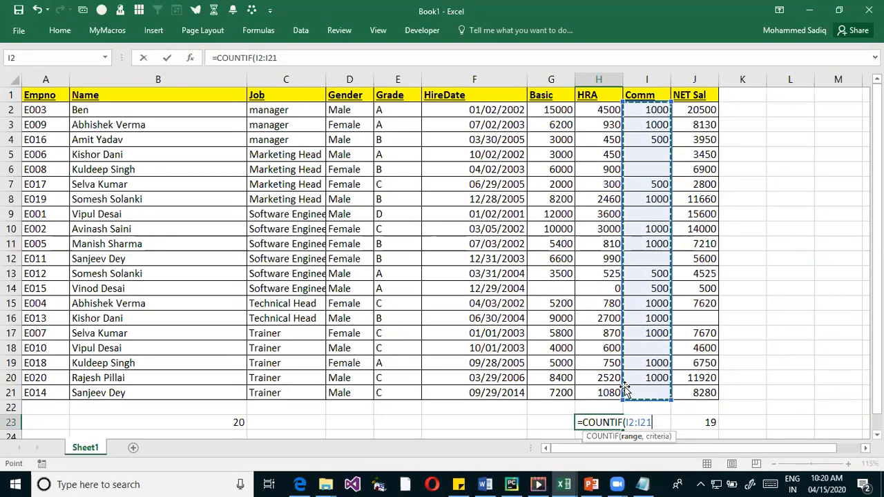
pyautogui.write(',')
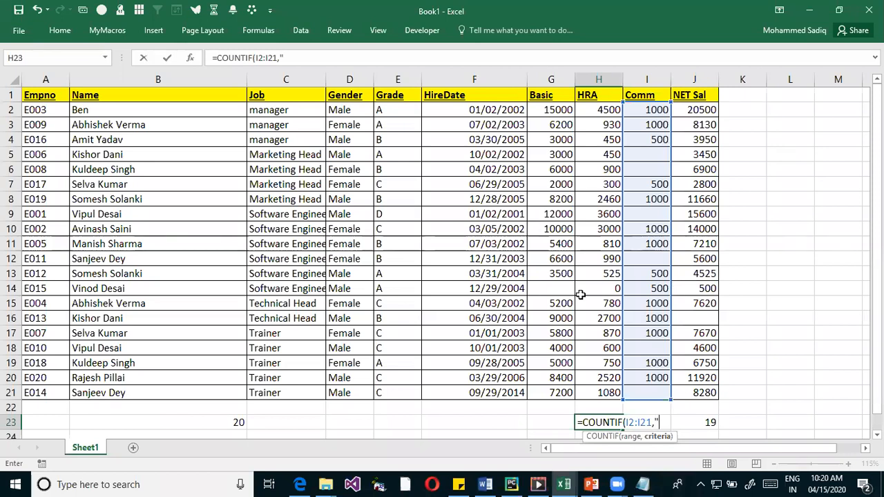
pyautogui.write('1000')
pyautogui.press('Return')
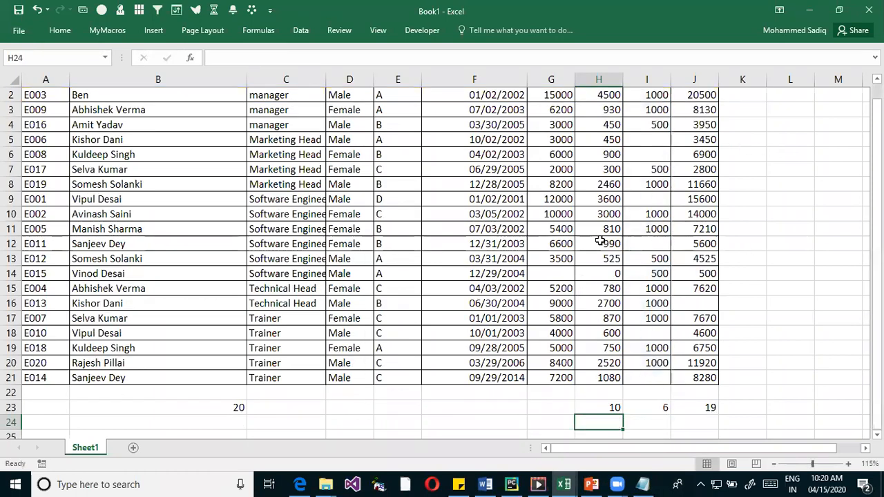
# Check the Comm cells holding 1000 one by one against the COUNTIF result in H23
pyautogui.scroll(1, 600, 241)
pyautogui.moveTo(654, 113); pyautogui.dragTo(653, 376)
pyautogui.click(652, 391)
pyautogui.moveTo(651, 333); pyautogui.dragTo(653, 301)
pyautogui.moveTo(655, 244); pyautogui.dragTo(654, 228)
pyautogui.click(656, 200)
pyautogui.moveTo(656, 125); pyautogui.dragTo(657, 111)
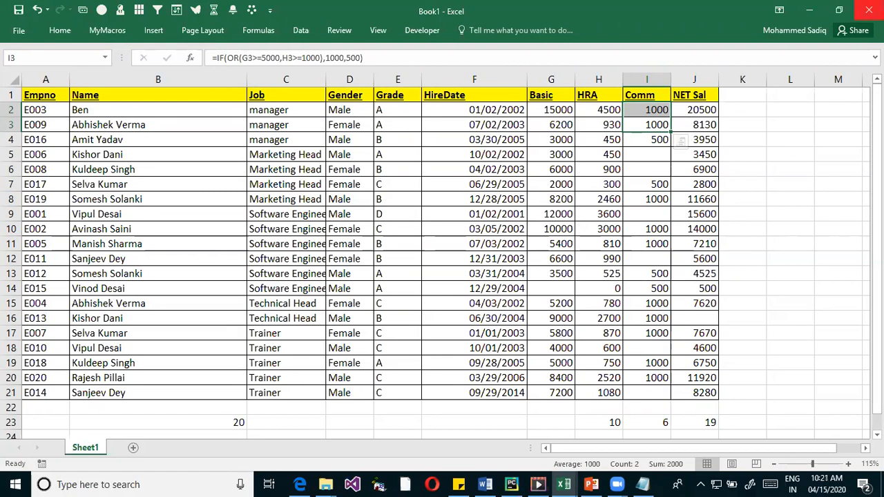
# Open the COUNTIF formula in H23 to examine its range and criteria arguments, and close it without changes
pyautogui.click(614, 422)
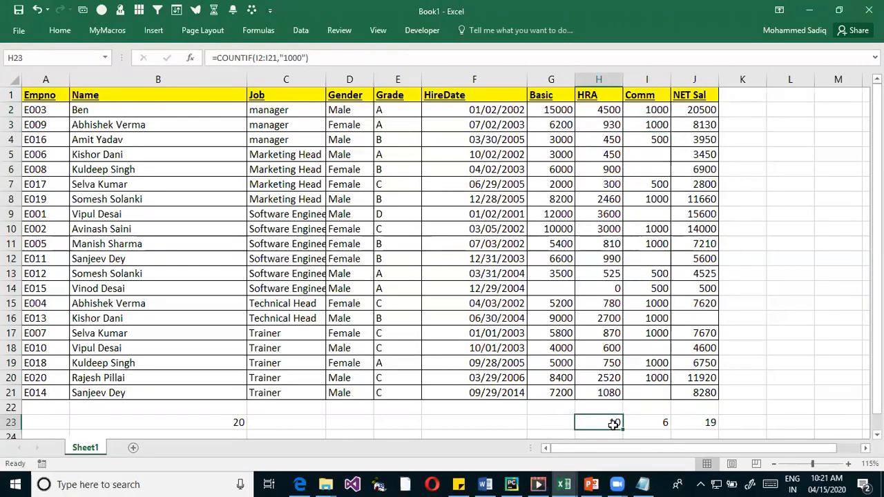
pyautogui.doubleClick(614, 422)
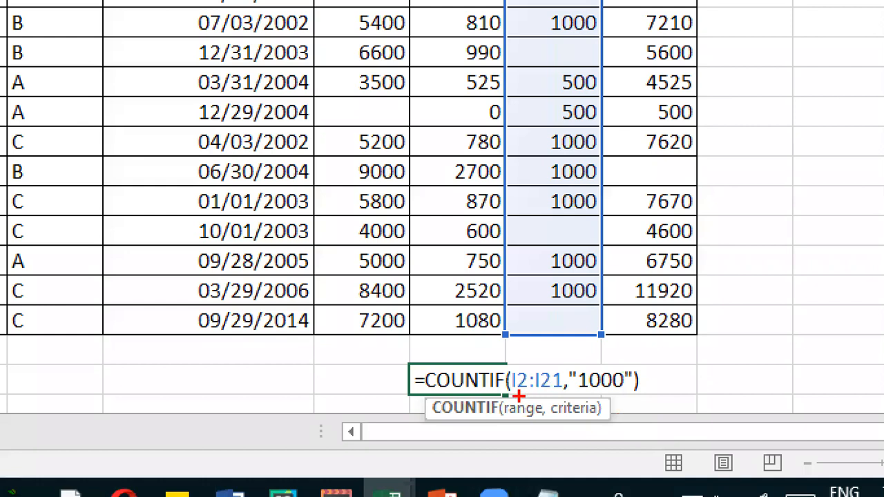
pyautogui.moveTo(504, 360)
pyautogui.mouseDown()
pyautogui.moveTo(561, 392)
pyautogui.moveTo(606, 403)
pyautogui.moveTo(642, 354)
pyautogui.moveTo(567, 369)
pyautogui.moveTo(615, 414)
pyautogui.mouseUp()
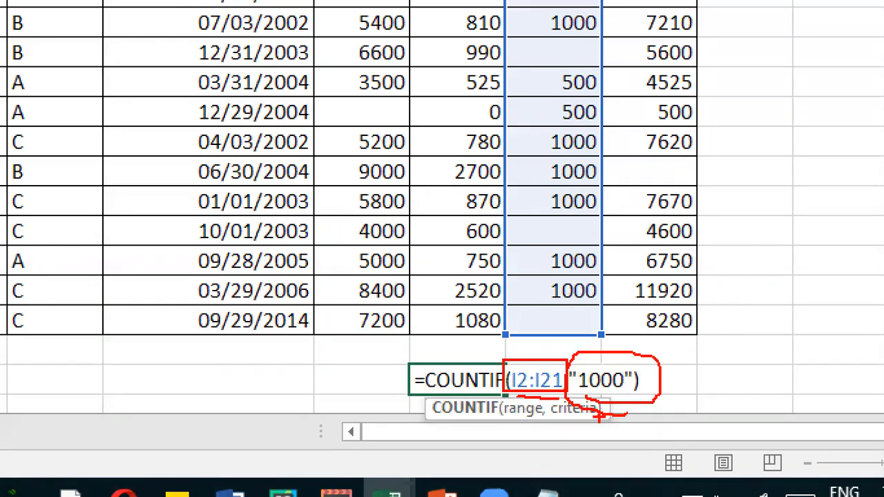
pyautogui.press('Escape')
pyautogui.hotkey('ctrl', 'Return')
# Sort the employee table by Empno from A to Z and widen the Job column to fit its full text
pyautogui.moveTo(476, 304); pyautogui.dragTo(4, 278)
pyautogui.click(294, 179)
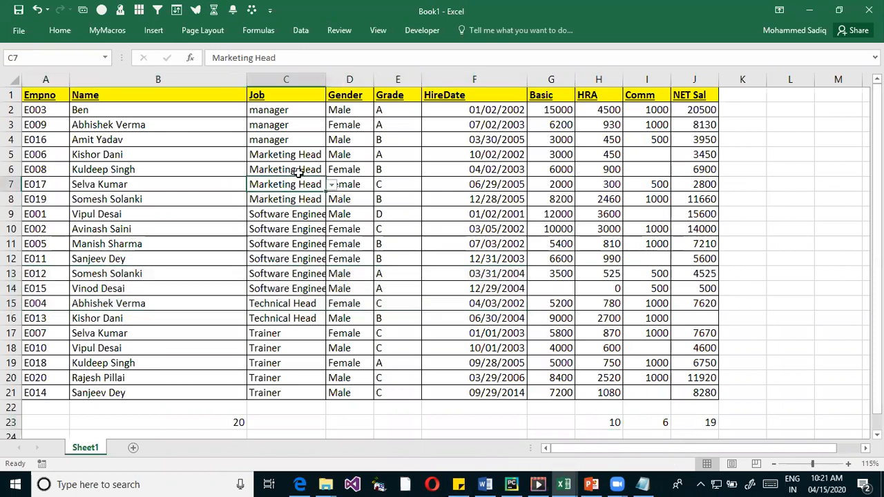
pyautogui.click(50, 152)
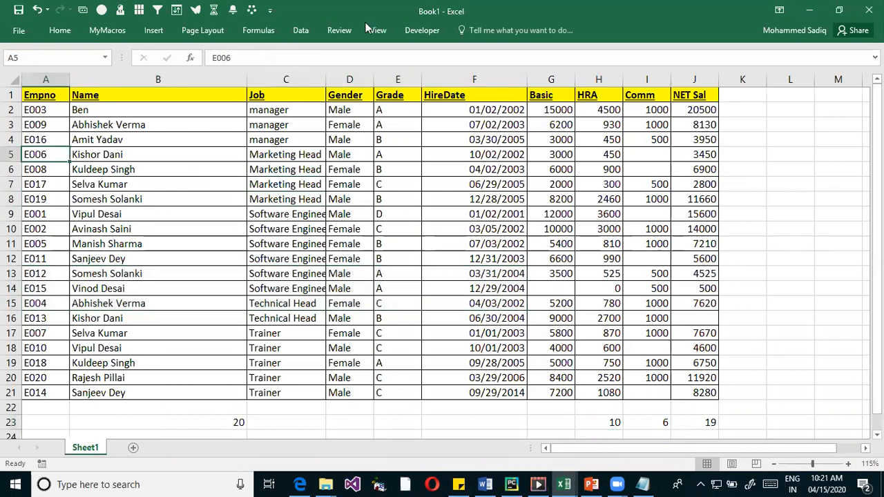
pyautogui.click(297, 33)
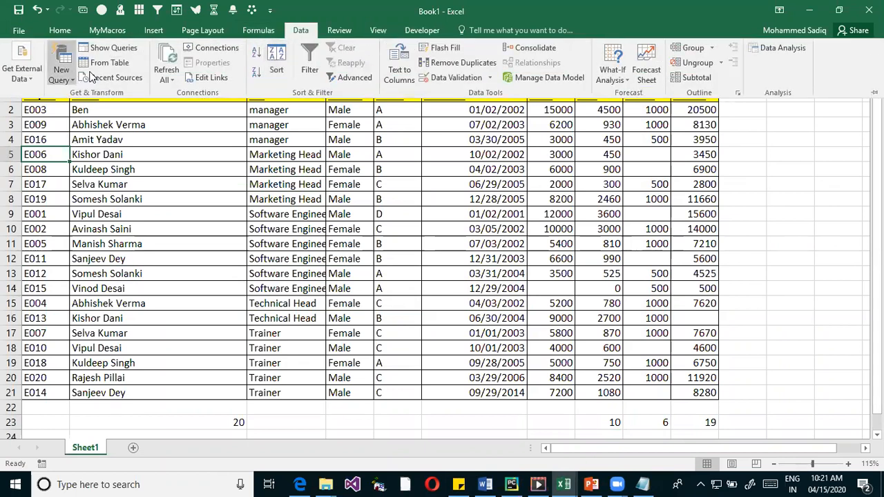
pyautogui.click(279, 61)
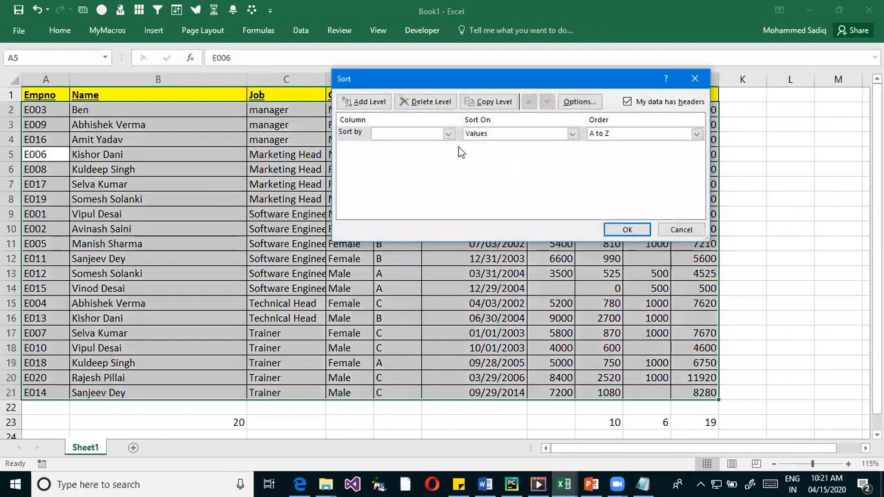
pyautogui.click(449, 133)
pyautogui.click(390, 143)
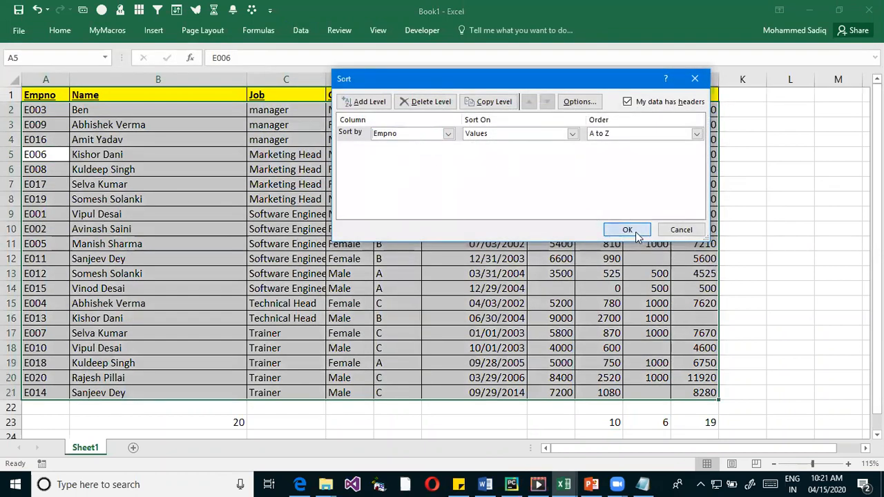
pyautogui.click(627, 230)
pyautogui.click(207, 184)
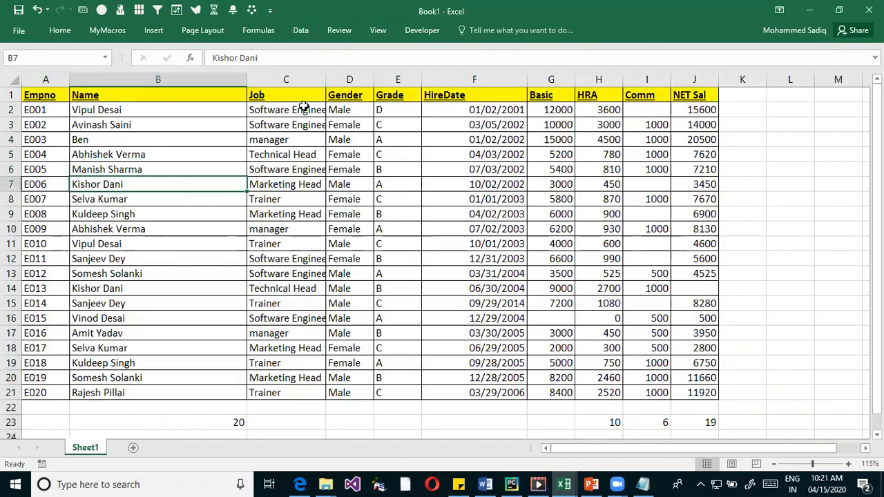
pyautogui.moveTo(325, 79); pyautogui.dragTo(351, 79)
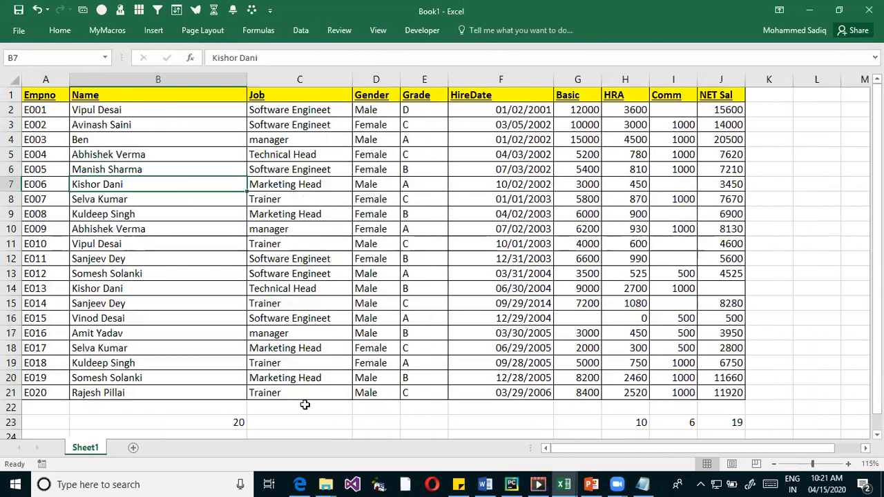
# Enter =COUNTIF(C2:C21,"Manager") in C23 to count the managers in the Job column
pyautogui.click(297, 422)
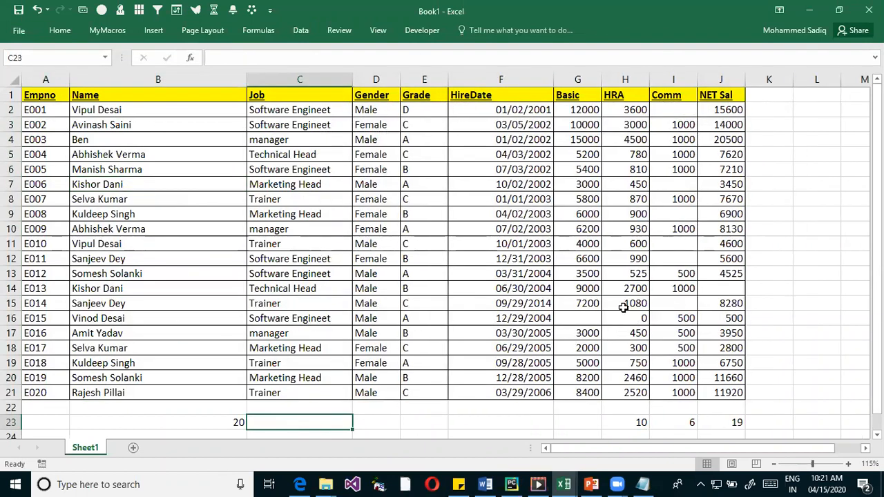
pyautogui.write('=')
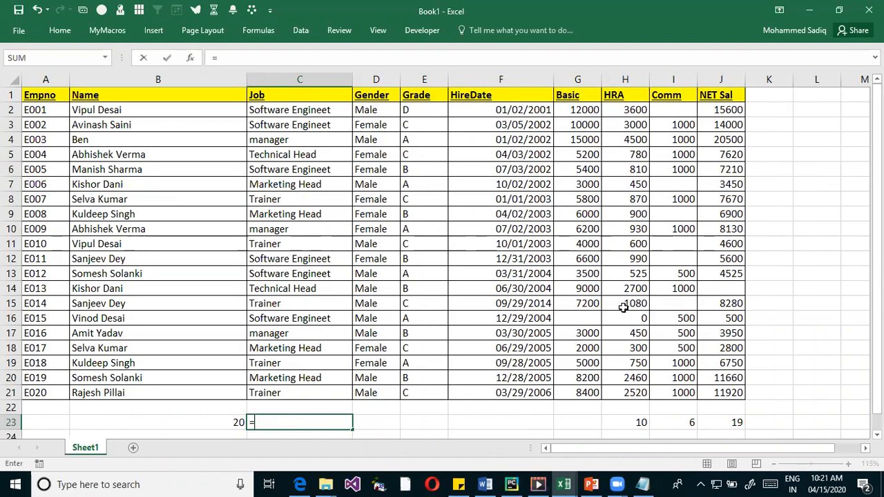
pyautogui.write('COUNT')
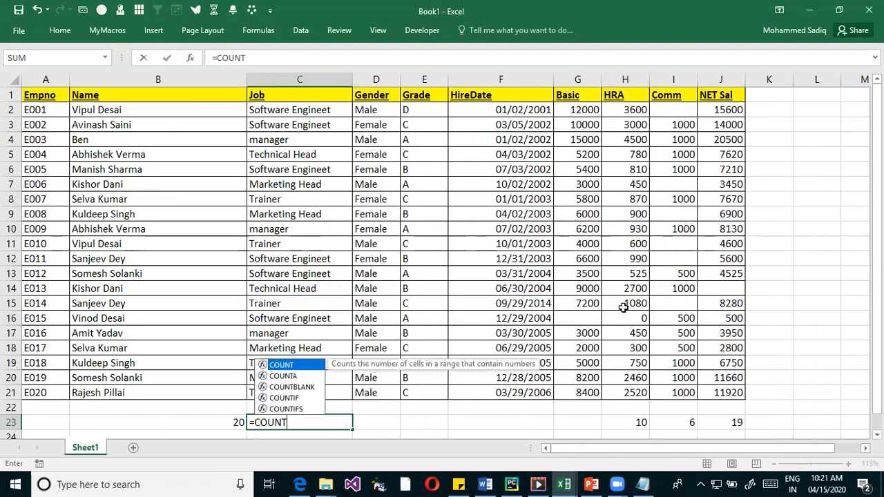
pyautogui.write('IF')
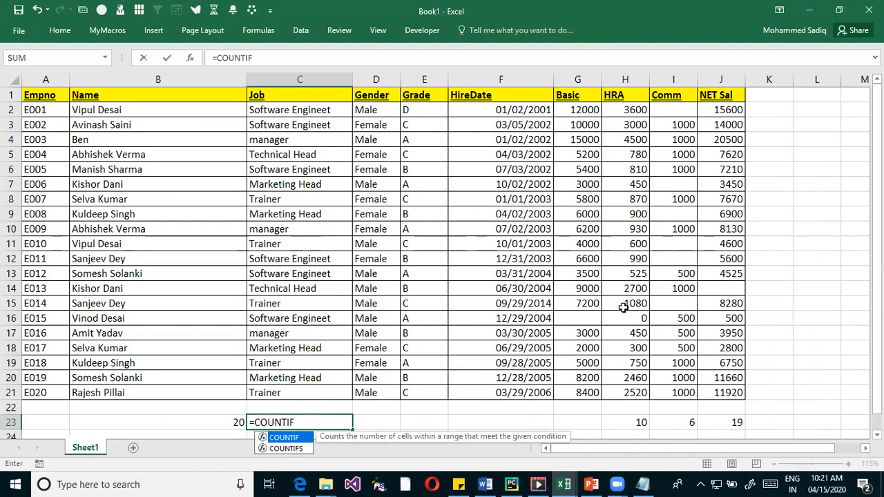
pyautogui.write('(')
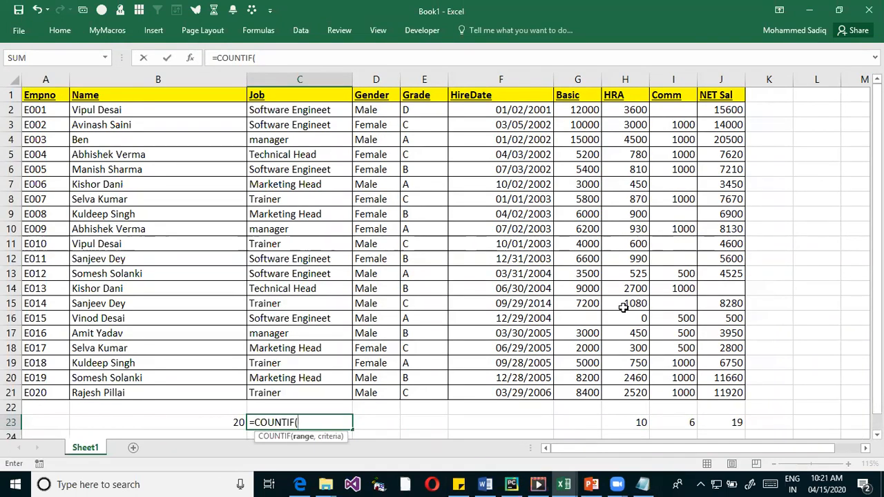
pyautogui.moveTo(297, 110); pyautogui.dragTo(302, 392)
pyautogui.write(',"mANAGER')
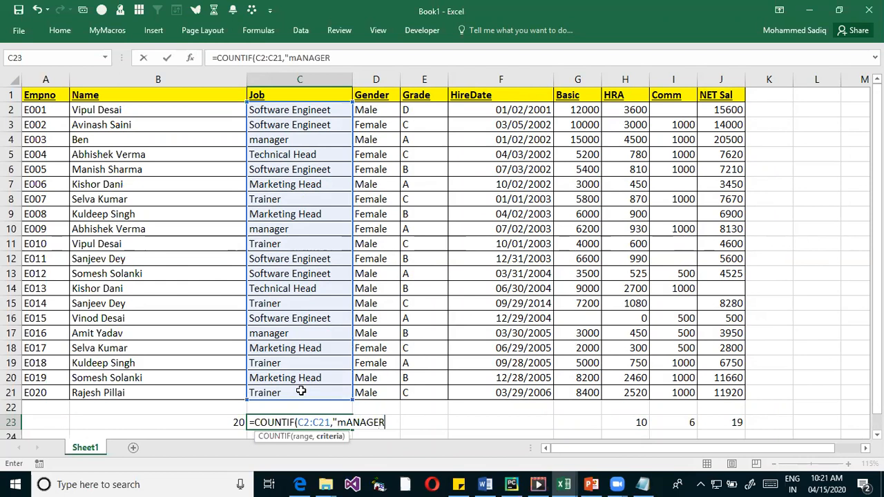
pyautogui.write('"')
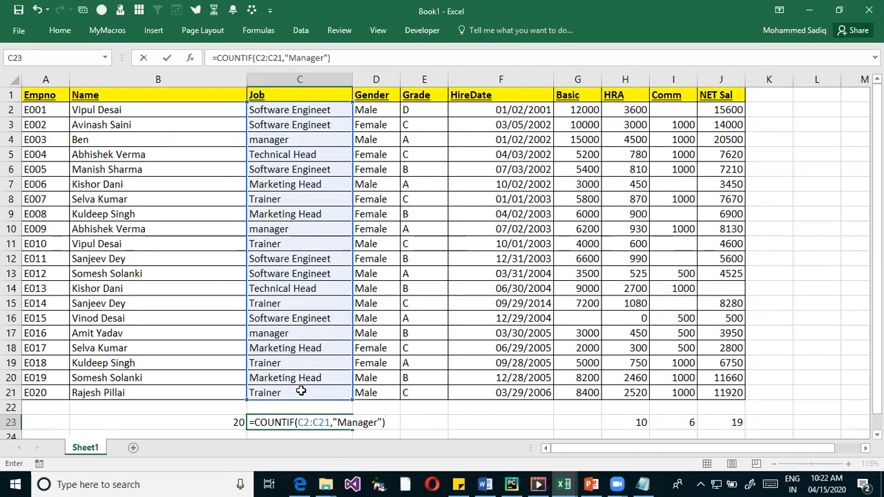
pyautogui.press('Return')
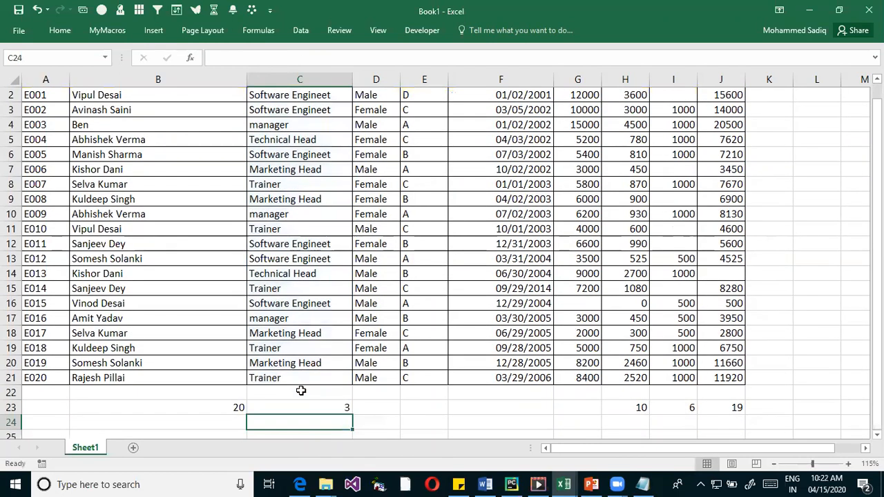
pyautogui.scroll(1, 364, 259)
pyautogui.click(305, 141)
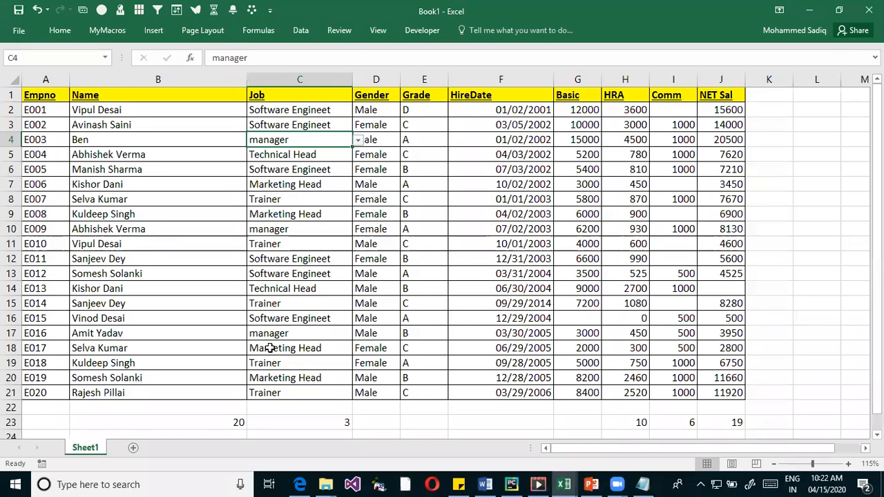
# Change the criterion of the COUNTIF formula in C23 to "Trainer"
pyautogui.doubleClick(338, 422)
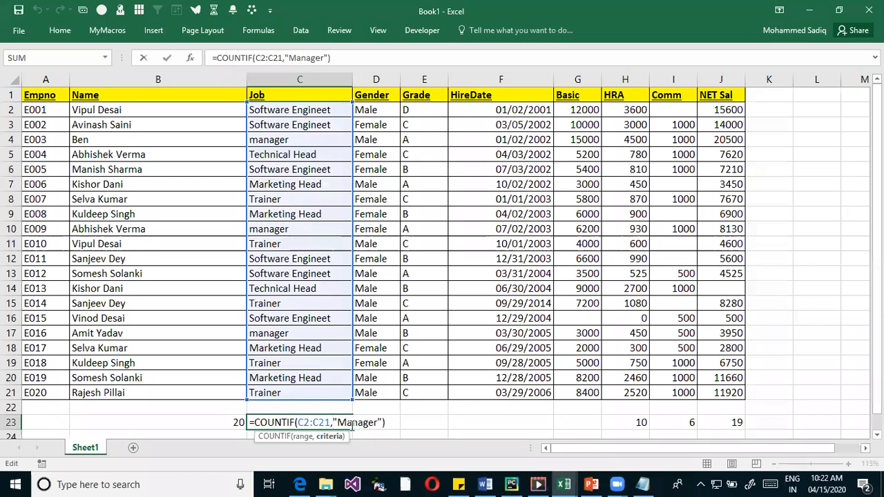
pyautogui.moveTo(334, 422); pyautogui.dragTo(384, 422)
pyautogui.write('Trainer')
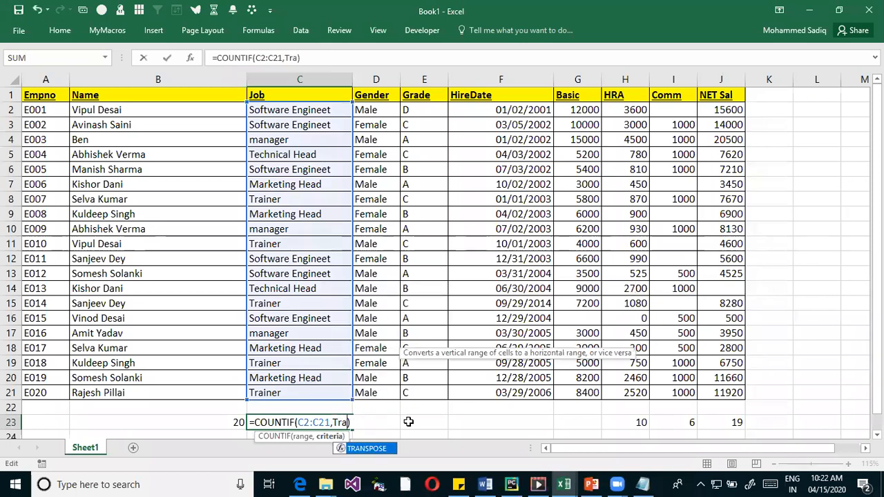
pyautogui.write('"')
pyautogui.click(335, 422)
pyautogui.write('"')
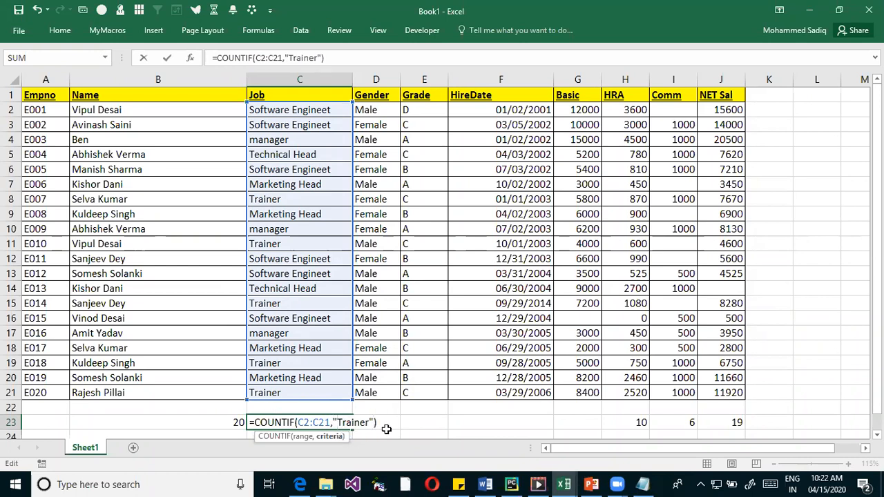
pyautogui.press('Return')
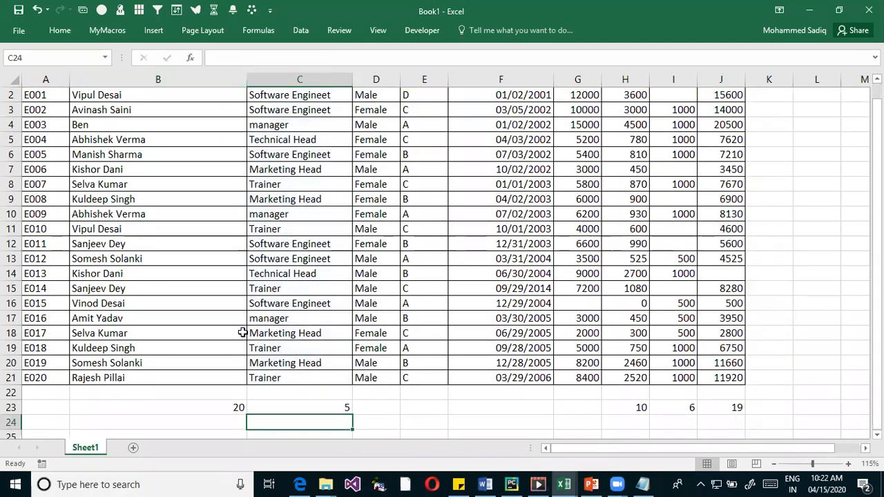
# Check each Trainer entry in the Job column against the COUNTIF result
pyautogui.click(284, 373)
pyautogui.click(279, 351)
pyautogui.click(269, 288)
pyautogui.click(279, 230)
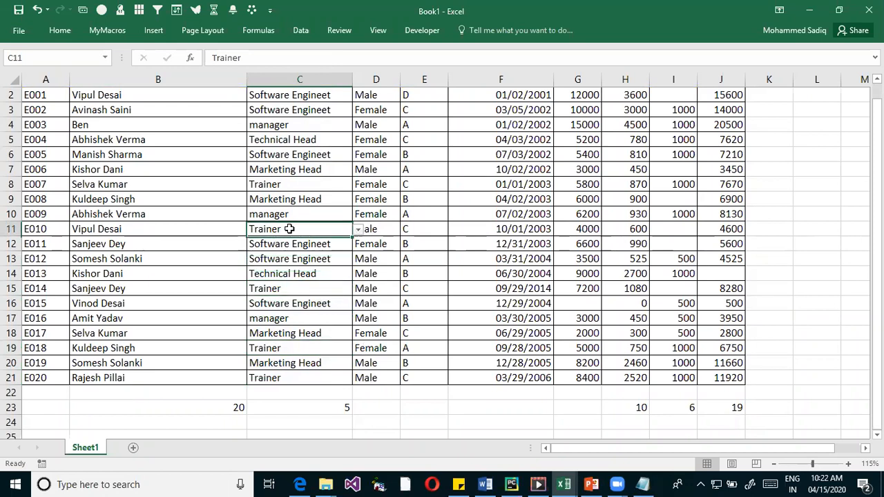
pyautogui.click(291, 185)
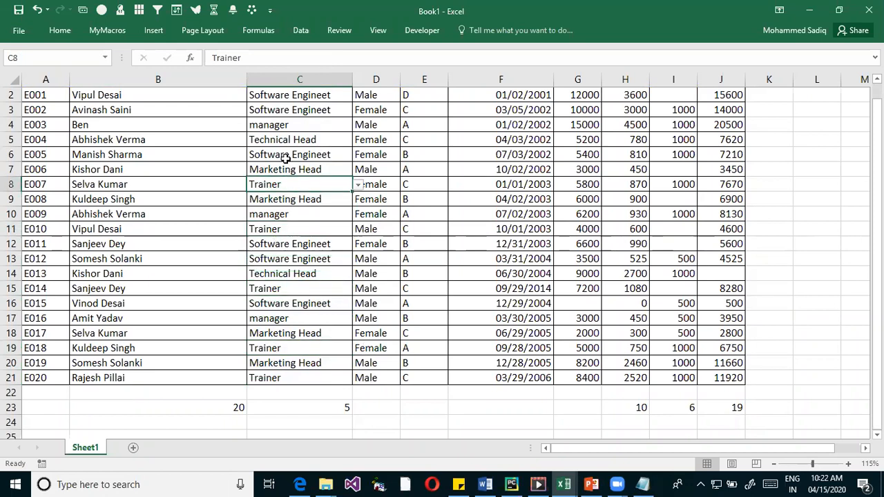
pyautogui.scroll(1, 286, 158)
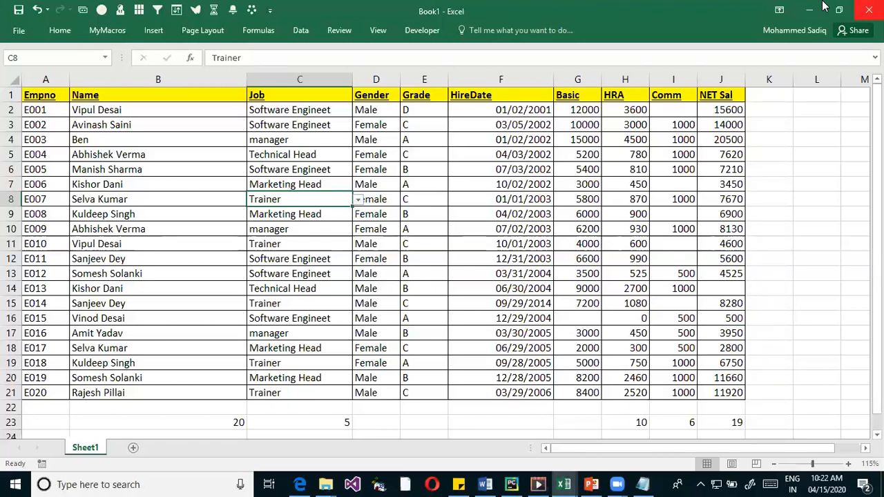
# Open the COUNTIF formula in C23 to review its range and single criterion, and close it without changes
pyautogui.click(331, 423)
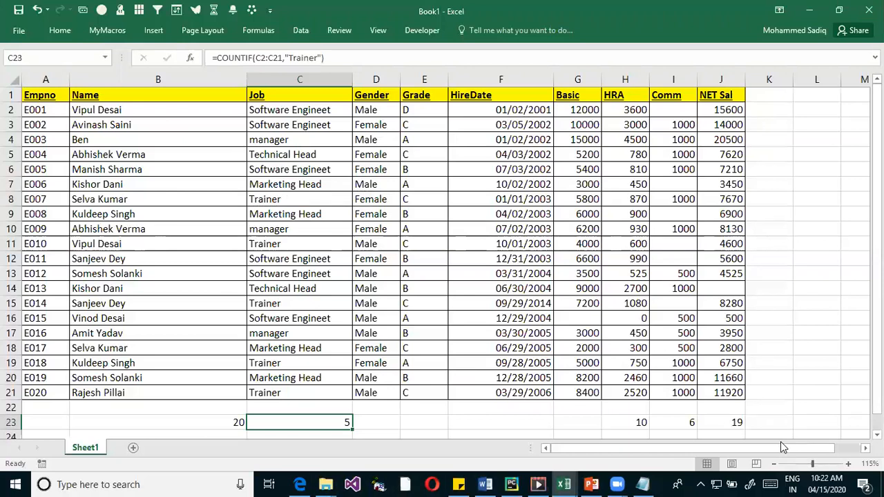
pyautogui.press('F2')
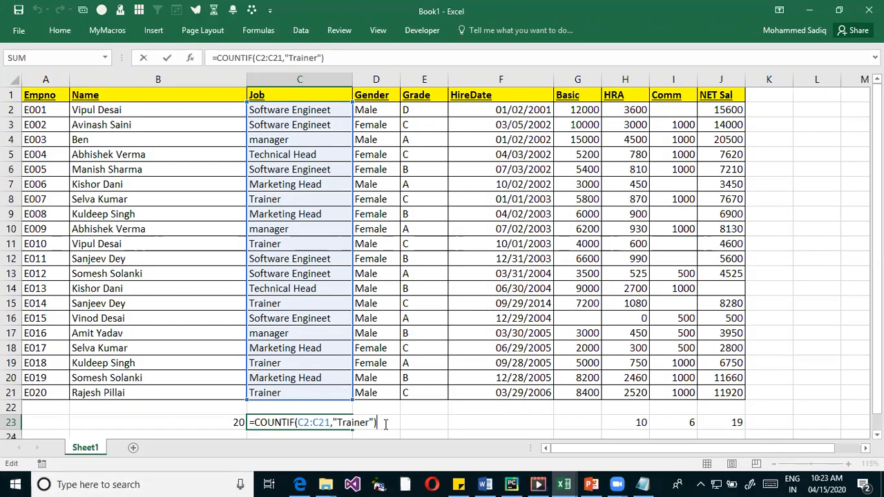
pyautogui.press('Return')
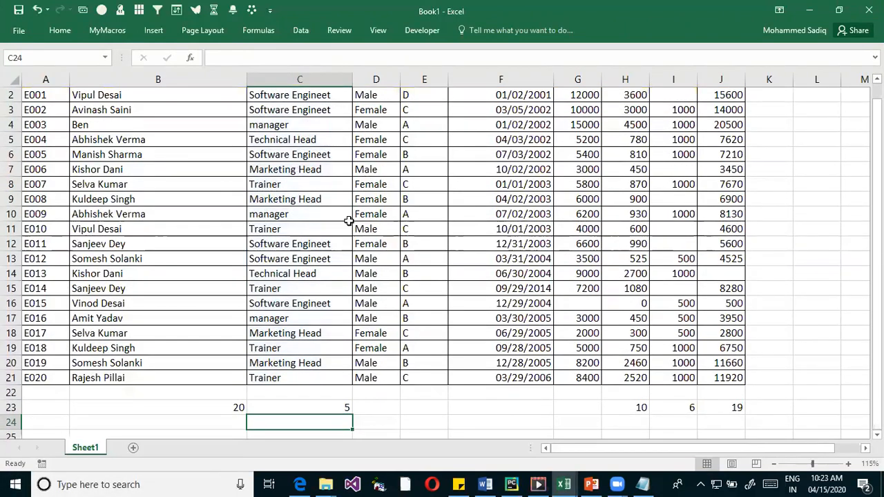
pyautogui.scroll(1, 406, 273)
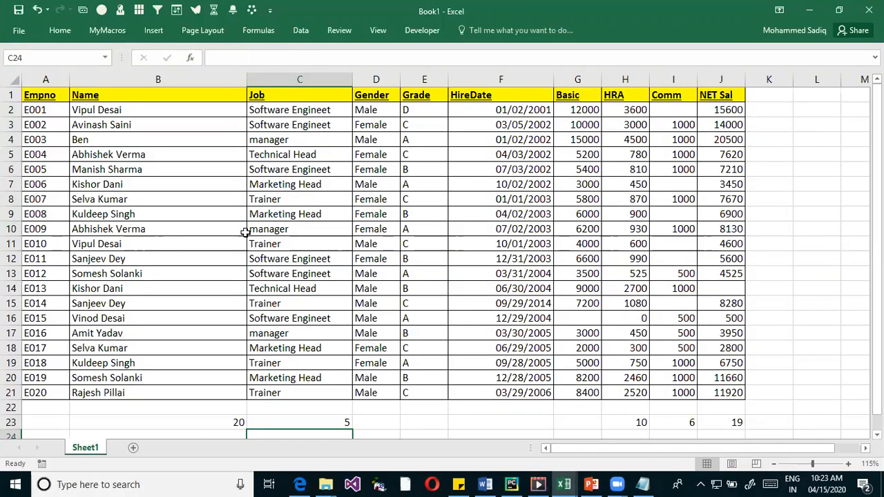
# Examine the Trainer rows together with their Gender values to see which meet both conditions
pyautogui.moveTo(298, 381); pyautogui.dragTo(338, 393)
pyautogui.click(295, 392)
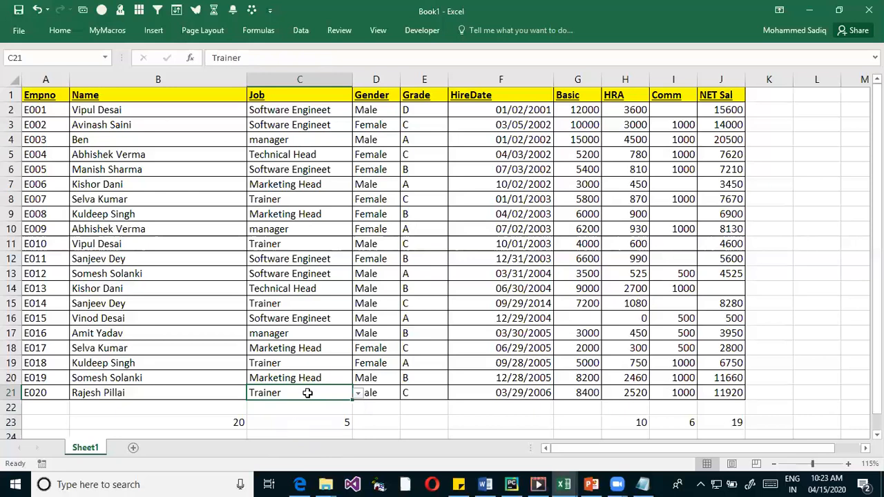
pyautogui.click(409, 384)
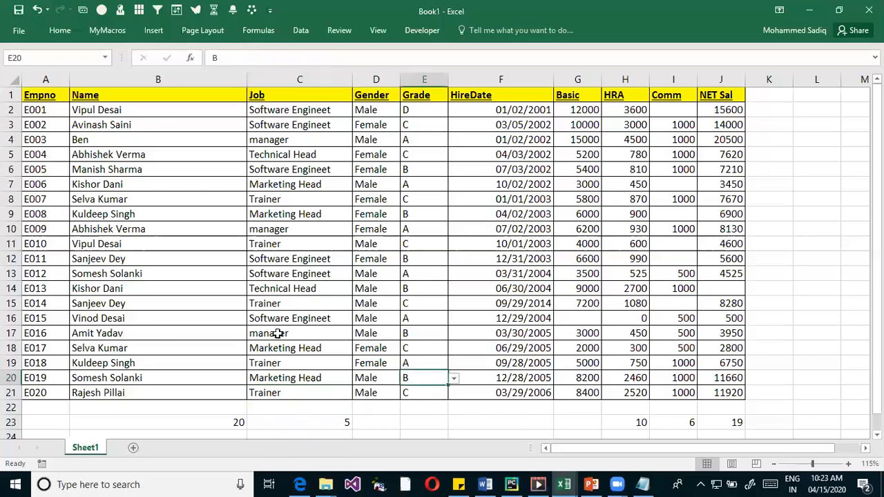
pyautogui.click(268, 241)
pyautogui.moveTo(267, 199); pyautogui.dragTo(377, 199)
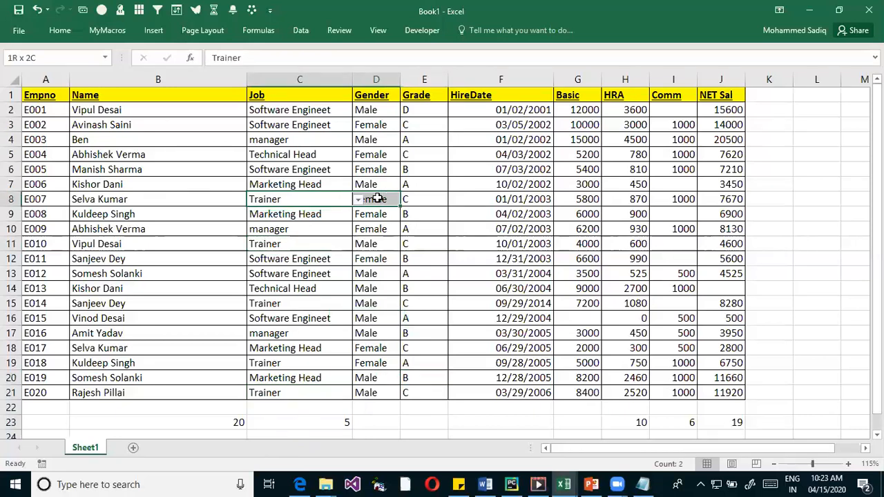
pyautogui.moveTo(268, 304); pyautogui.dragTo(391, 304)
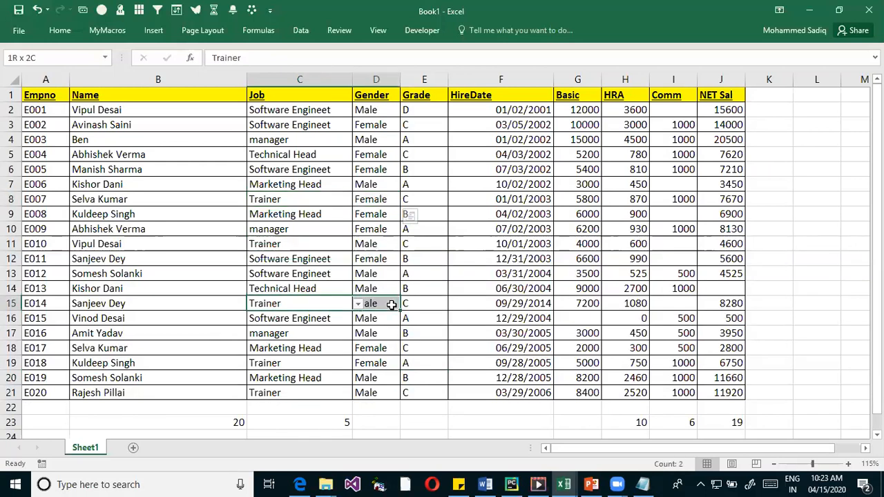
pyautogui.moveTo(282, 243); pyautogui.dragTo(364, 246)
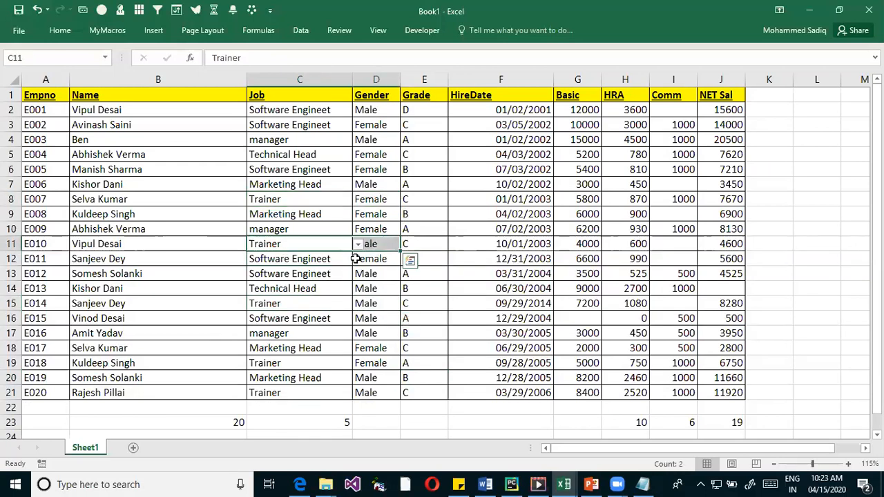
pyautogui.moveTo(310, 199); pyautogui.dragTo(429, 199)
pyautogui.moveTo(520, 199); pyautogui.dragTo(239, 201)
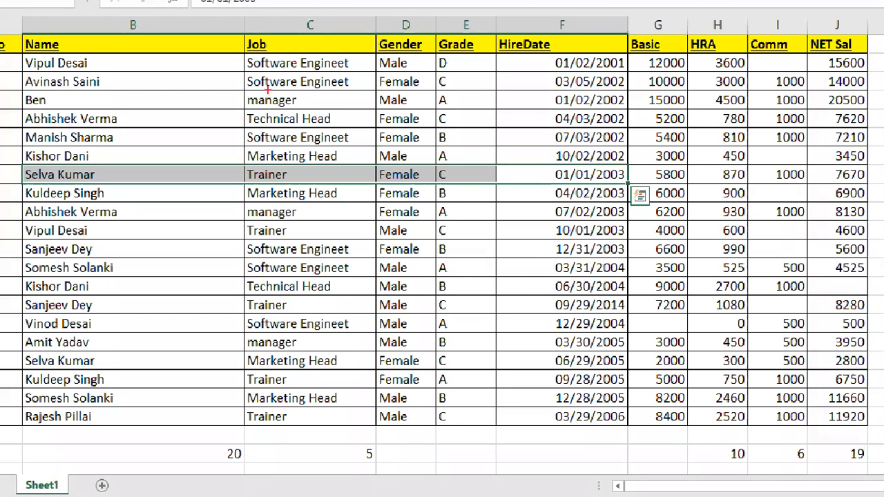
# Outline the Job and Gender columns and mark the male trainer rows with temporary screen annotations, and clear them
pyautogui.moveTo(245, 52)
pyautogui.mouseDown()
pyautogui.moveTo(405, 398)
pyautogui.moveTo(385, 431)
pyautogui.moveTo(375, 425)
pyautogui.mouseUp()
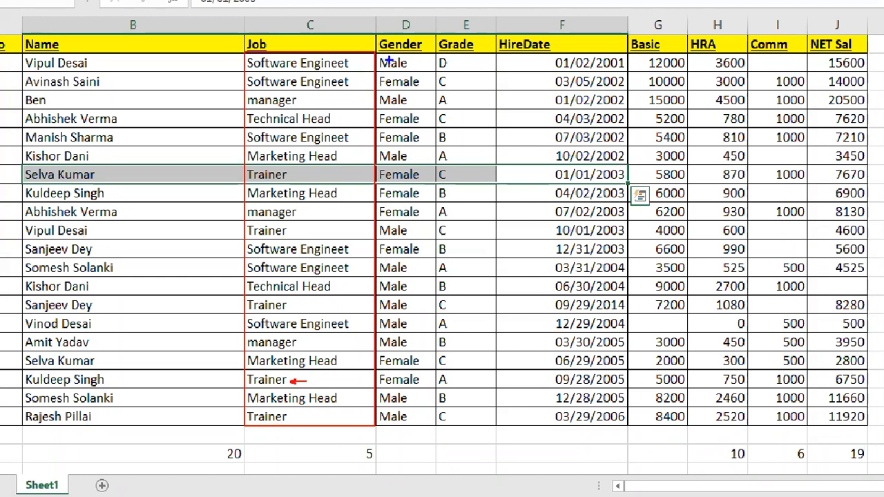
pyautogui.moveTo(379, 58)
pyautogui.mouseDown()
pyautogui.moveTo(436, 432)
pyautogui.moveTo(439, 421)
pyautogui.mouseUp()
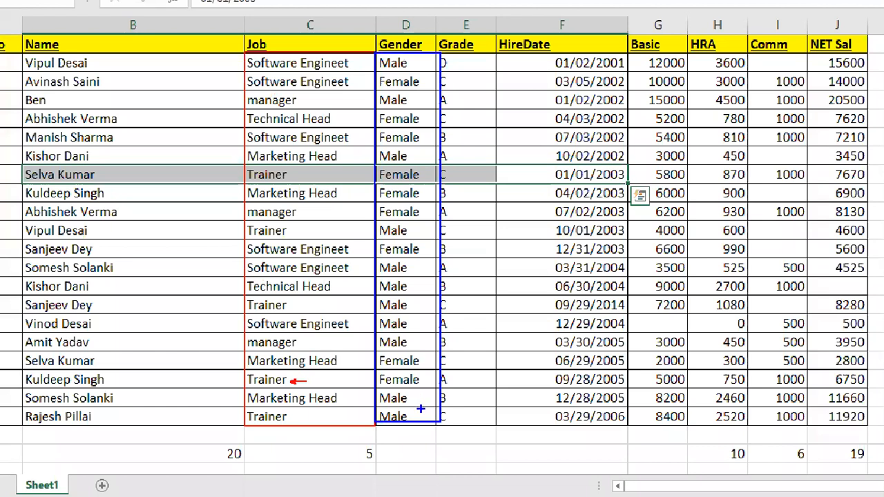
pyautogui.moveTo(298, 418); pyautogui.dragTo(320, 417)
pyautogui.moveTo(244, 407); pyautogui.dragTo(455, 429)
pyautogui.moveTo(433, 376); pyautogui.dragTo(412, 391)
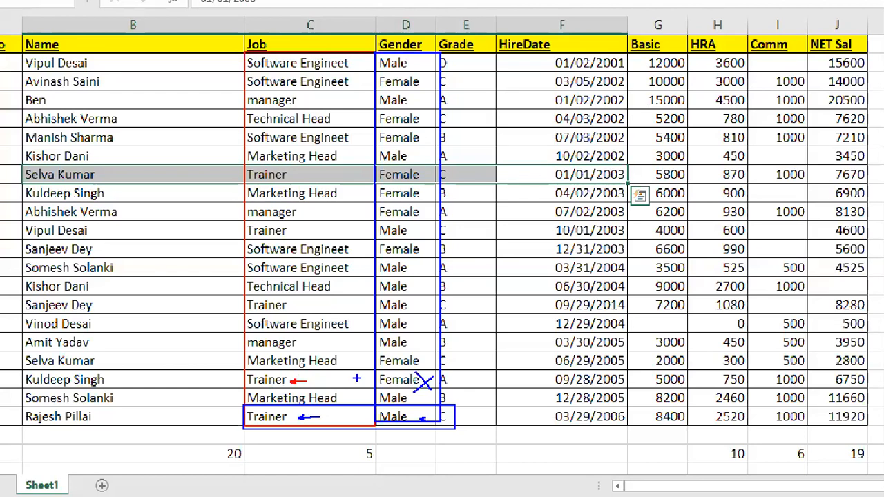
pyautogui.moveTo(247, 299); pyautogui.dragTo(248, 319)
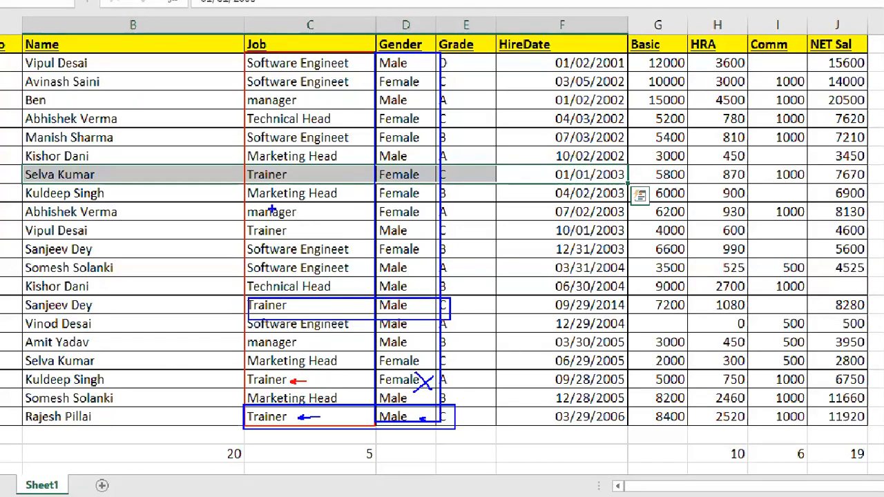
pyautogui.moveTo(240, 221)
pyautogui.mouseDown()
pyautogui.moveTo(442, 238)
pyautogui.moveTo(242, 237)
pyautogui.mouseUp()
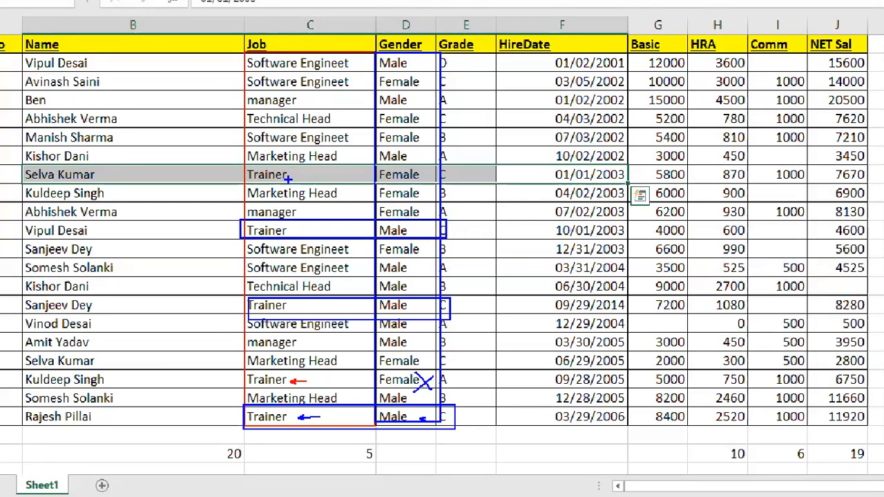
pyautogui.moveTo(322, 181); pyautogui.dragTo(374, 184)
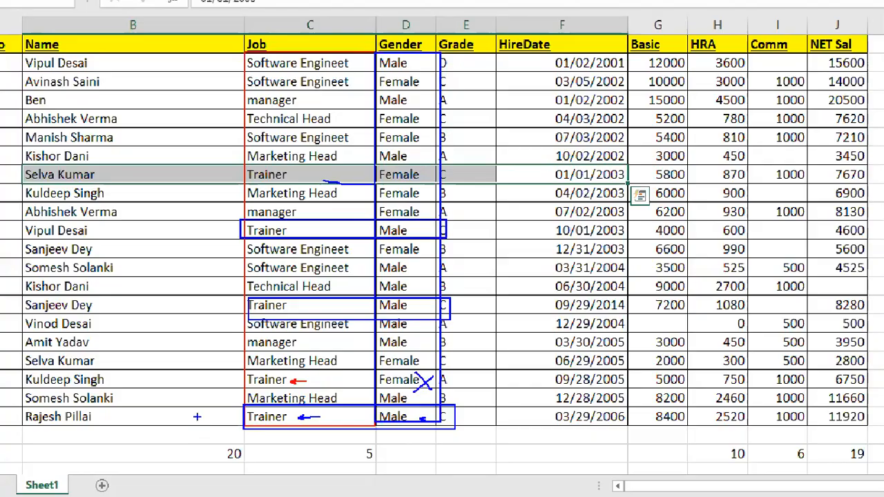
pyautogui.press('Escape')
# Begin a COUNTIFS formula in C24 with C2:C21 as the first criteria range and "Trainer" as its criterion
pyautogui.click(344, 423)
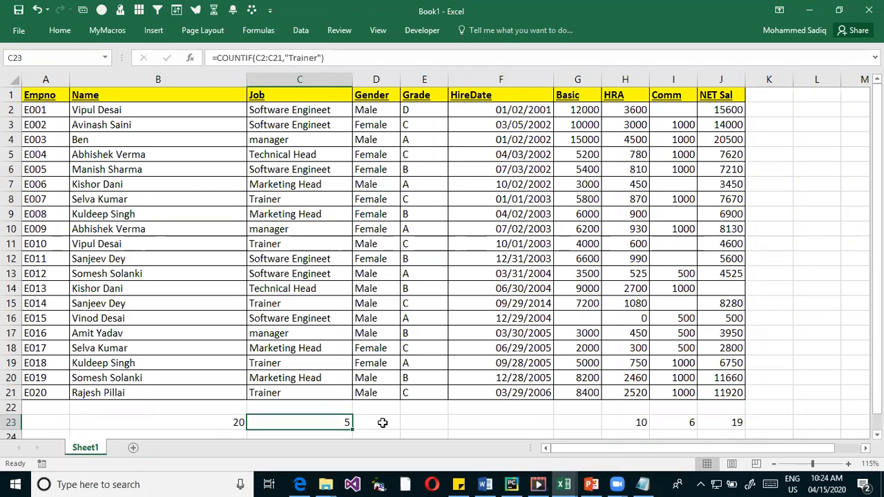
pyautogui.press('Down')
pyautogui.write('=')
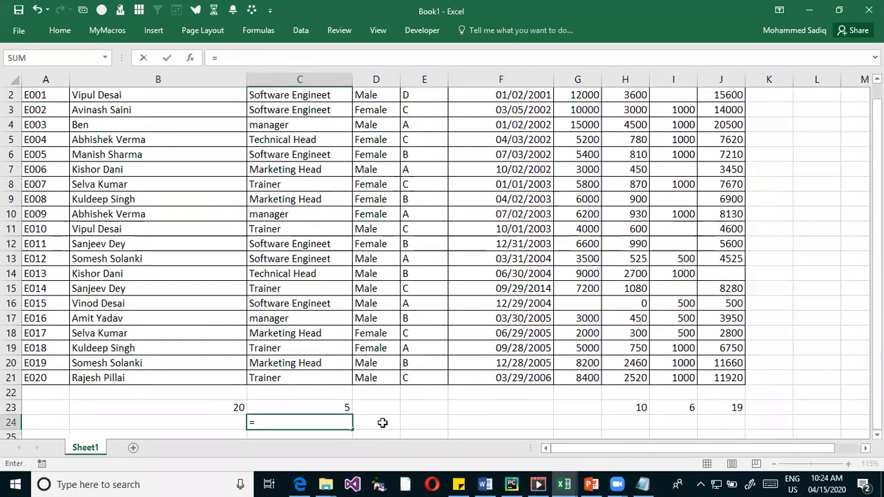
pyautogui.write('count')
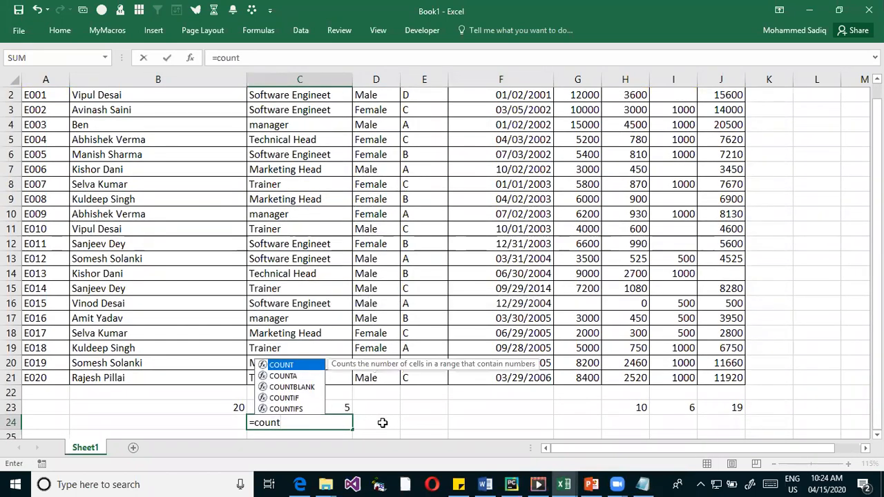
pyautogui.write('ifs')
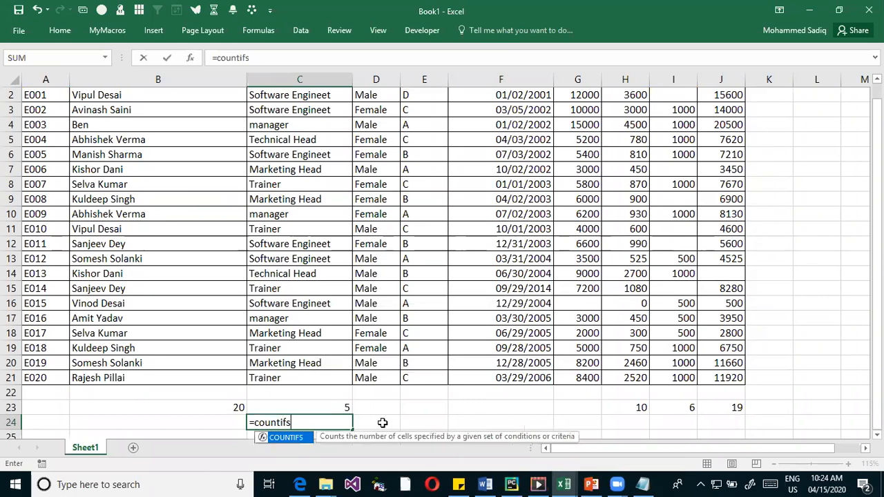
pyautogui.press('Tab')
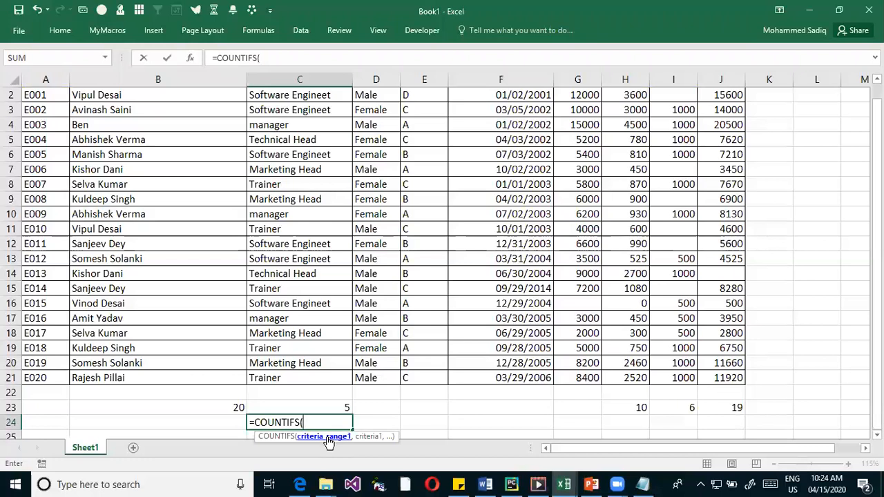
pyautogui.scroll(1, 306, 288)
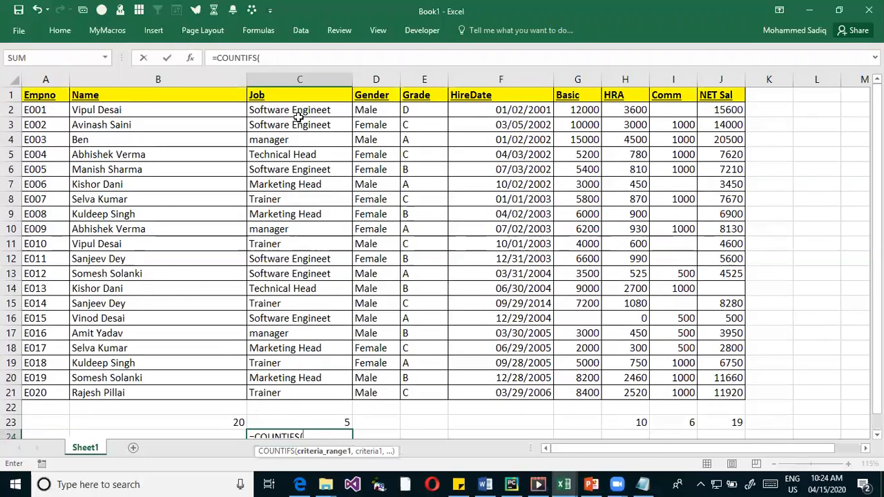
pyautogui.moveTo(304, 112); pyautogui.dragTo(320, 394)
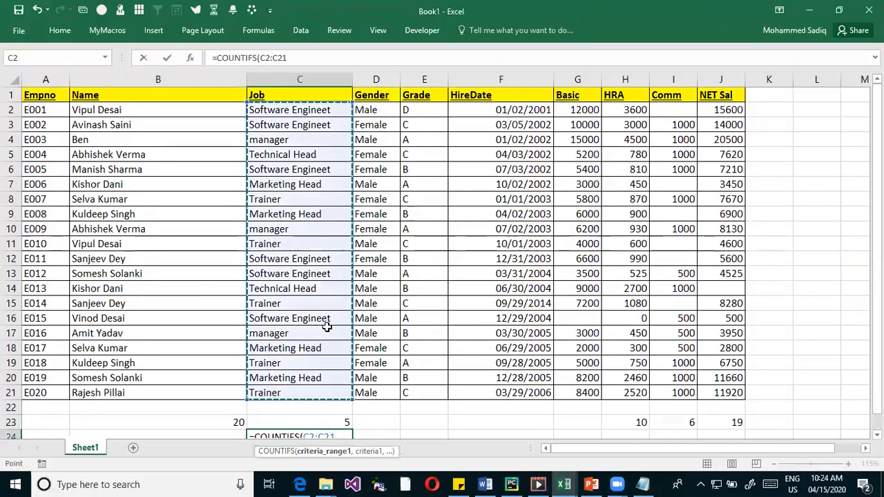
pyautogui.scroll(-1, 326, 323)
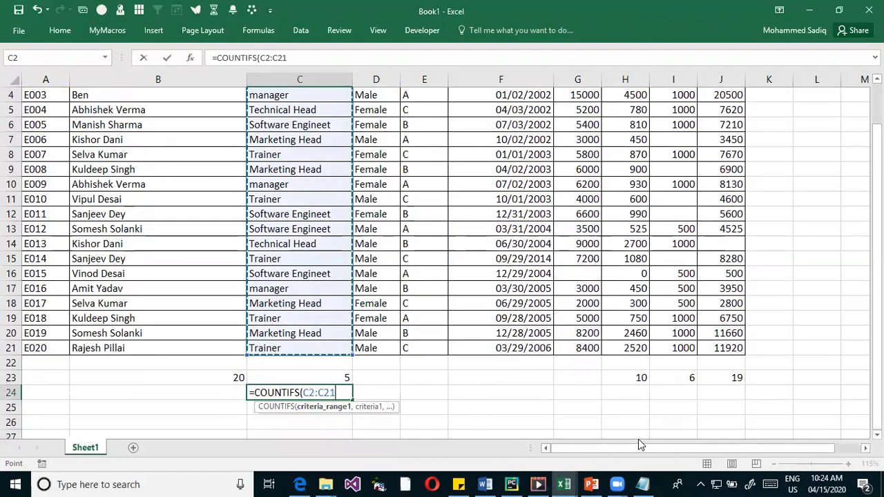
pyautogui.write(',')
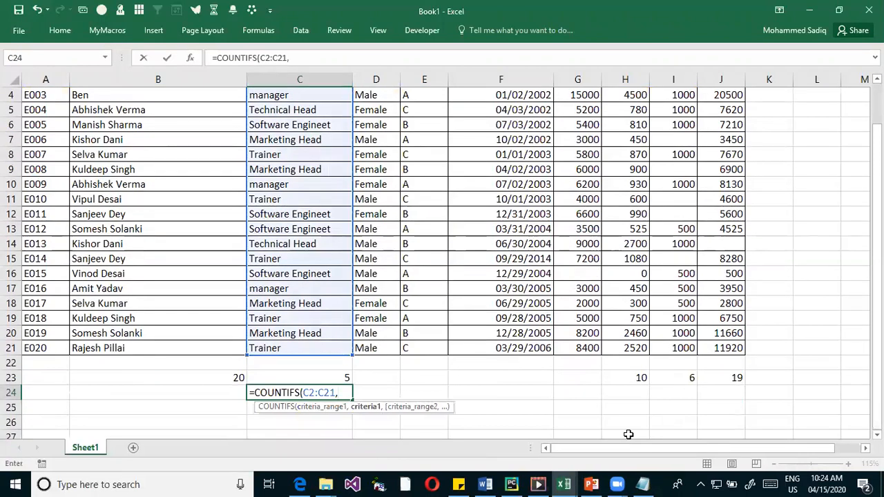
pyautogui.write('"Trainer')
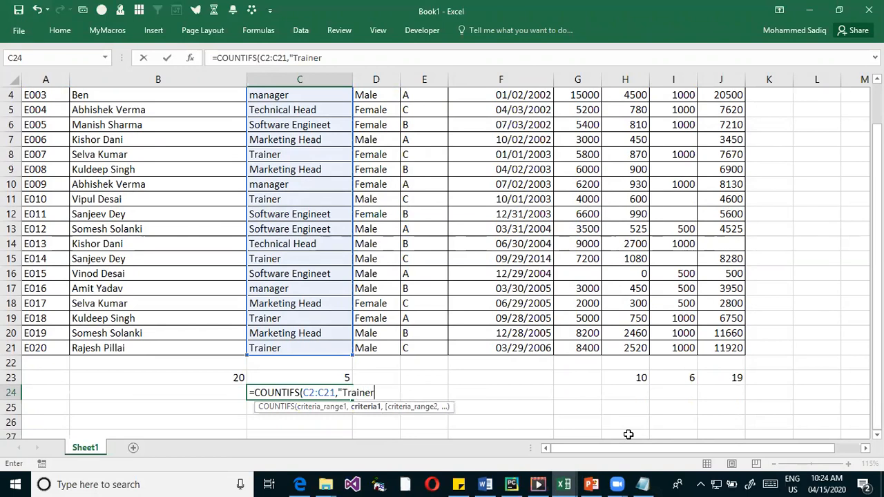
pyautogui.write('",')
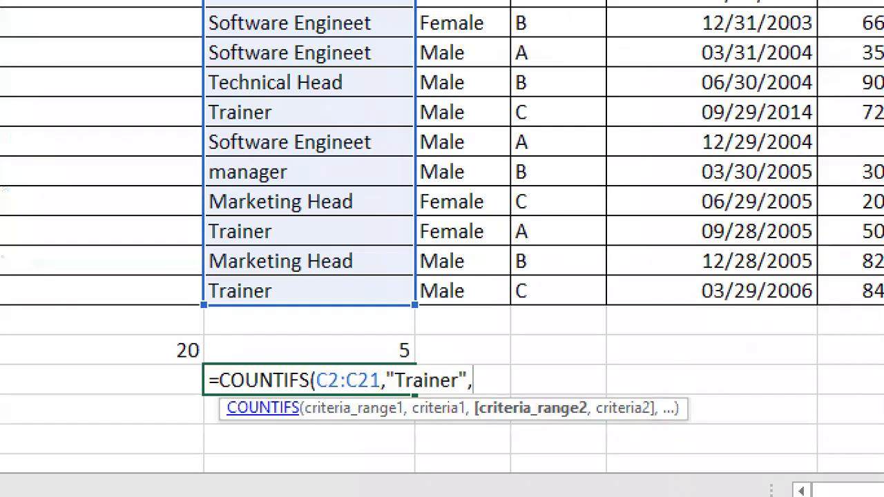
# Complete the COUNTIFS formula in C24 with D2:D21 as the second criteria range and "Male" as its criterion
pyautogui.moveTo(324, 427)
pyautogui.mouseDown()
pyautogui.moveTo(573, 426)
pyautogui.moveTo(583, 444)
pyautogui.moveTo(656, 430)
pyautogui.mouseUp()
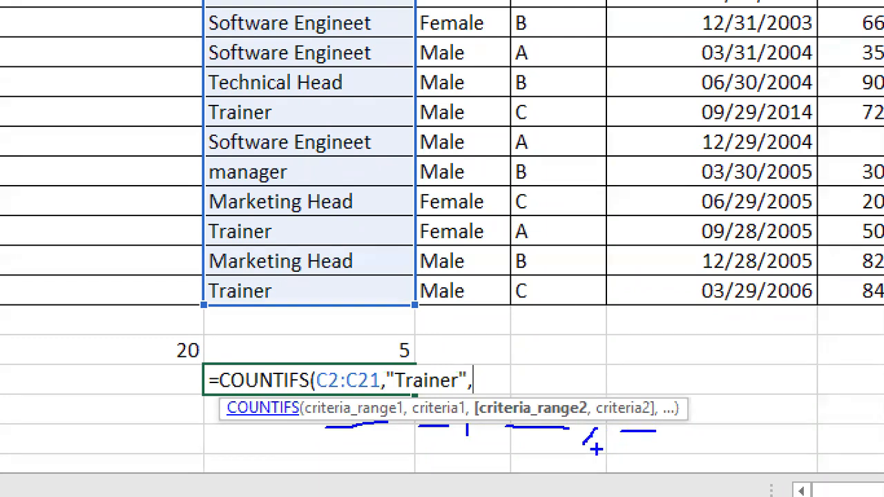
pyautogui.press('Escape')
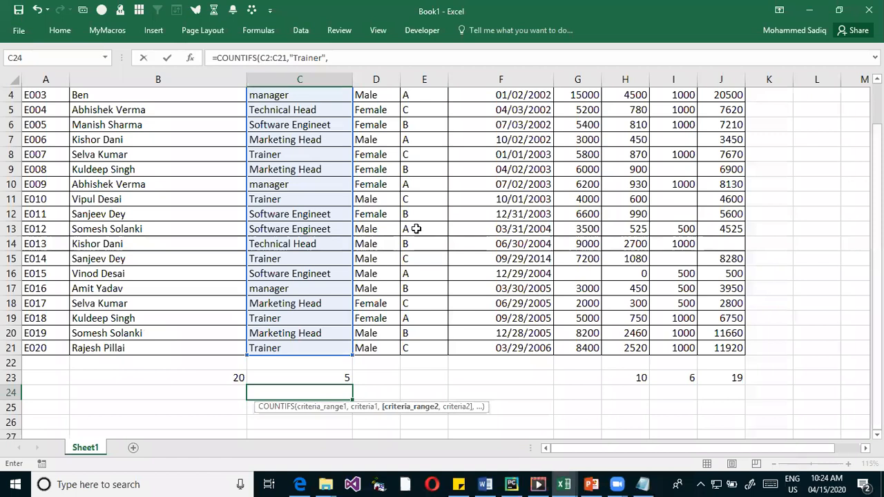
pyautogui.scroll(1, 380, 158)
pyautogui.moveTo(376, 111); pyautogui.dragTo(419, 382)
pyautogui.scroll(-1, 419, 382)
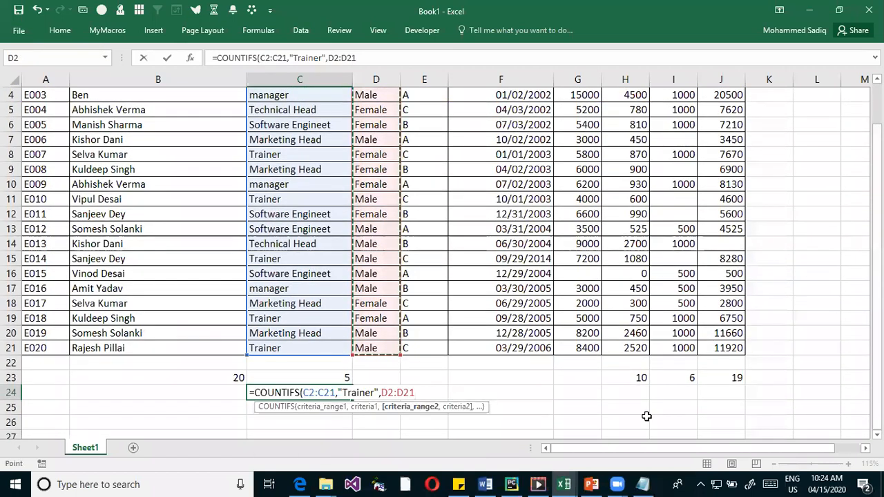
pyautogui.write(',')
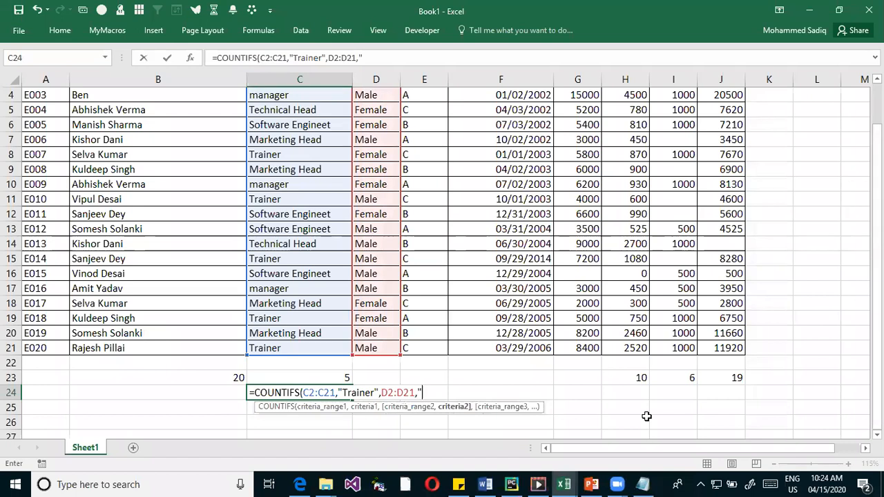
pyautogui.write('"Male")')
pyautogui.press('Return')
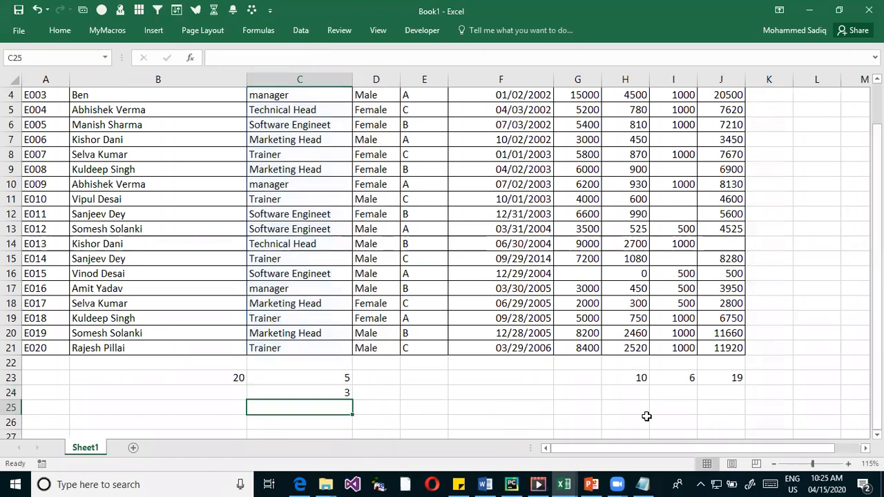
# Compare the arguments of the COUNTIFS formula in C24 with those of the COUNTIF formula in C23
pyautogui.doubleClick(325, 393)
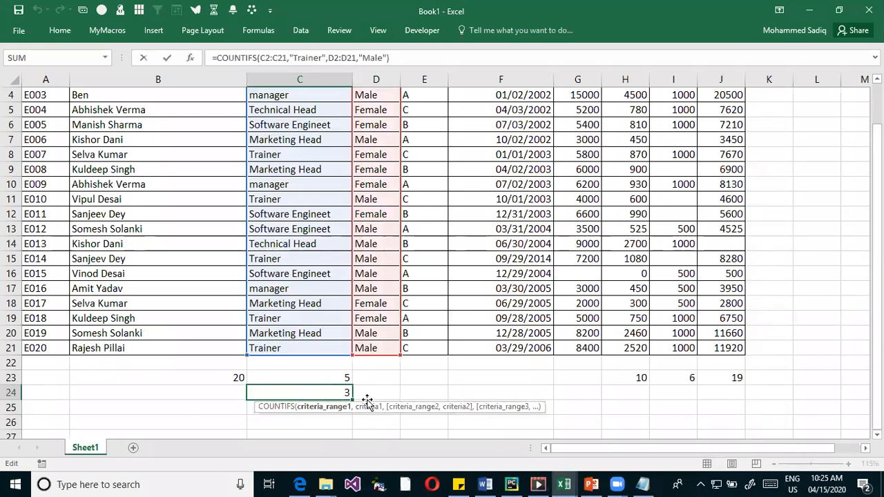
pyautogui.scroll(1, 366, 430)
pyautogui.scroll(-1, 366, 430)
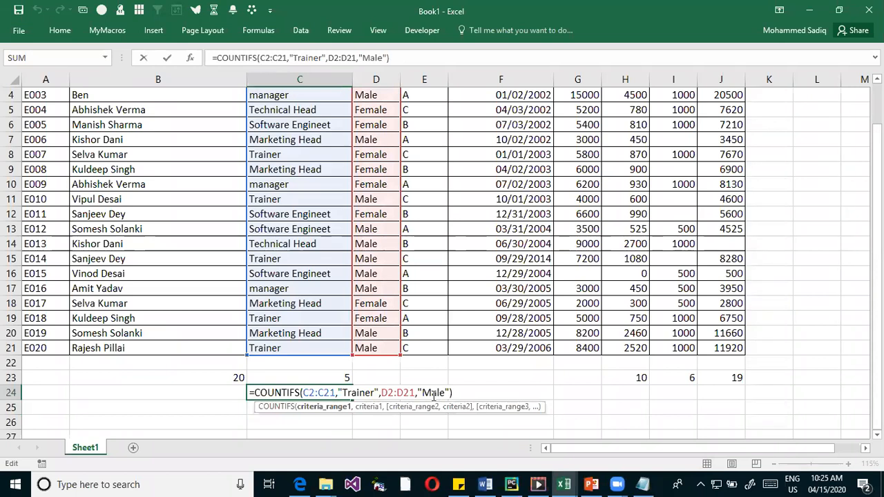
pyautogui.press('Return')
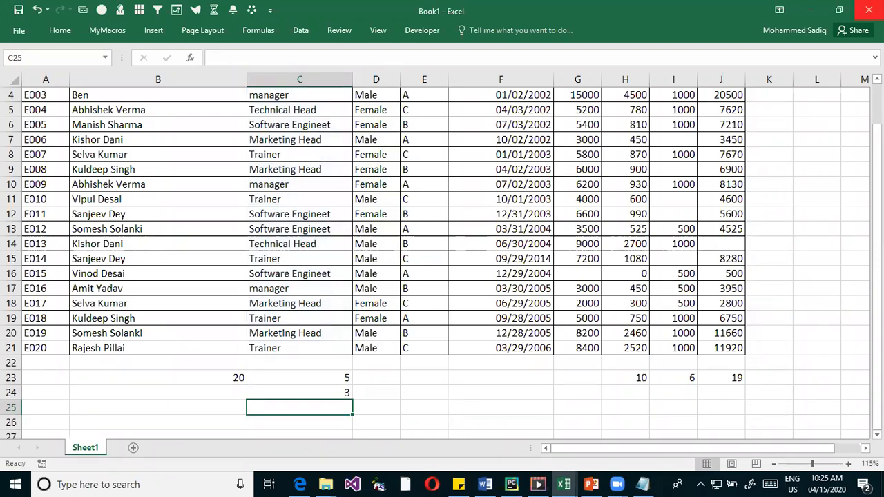
pyautogui.doubleClick(297, 392)
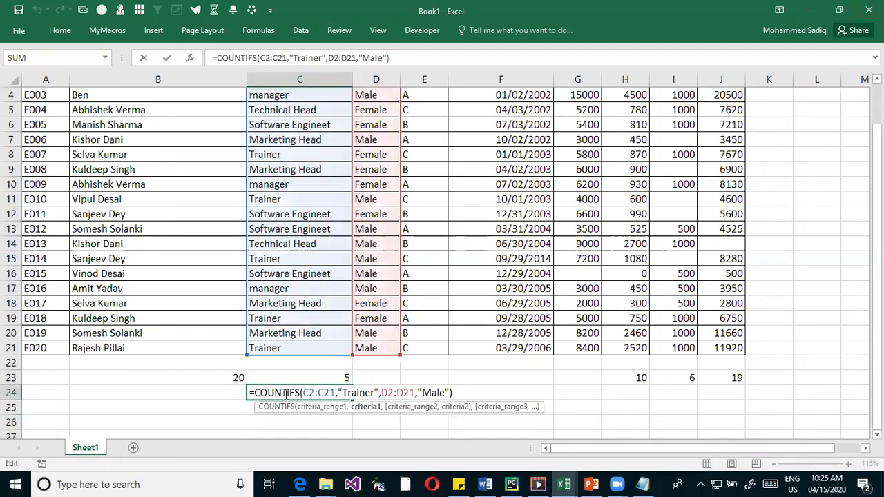
pyautogui.click(304, 376)
pyautogui.doubleClick(304, 377)
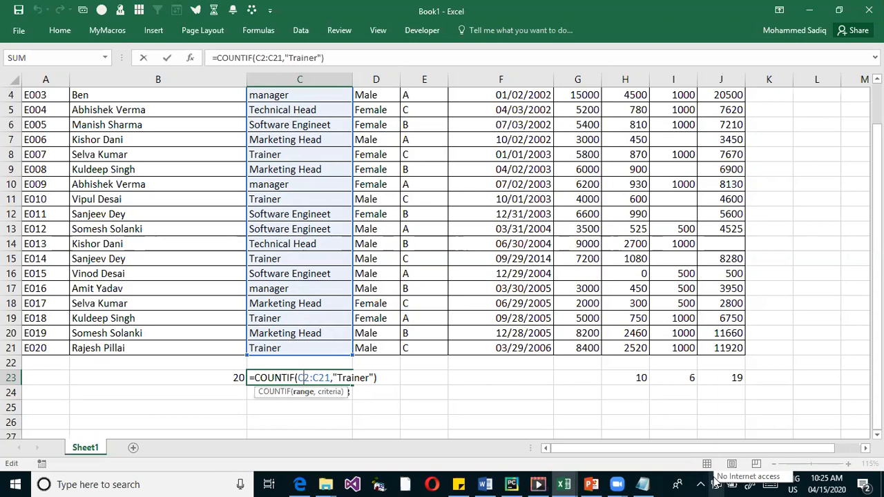
pyautogui.press('End')
pyautogui.press('Return')
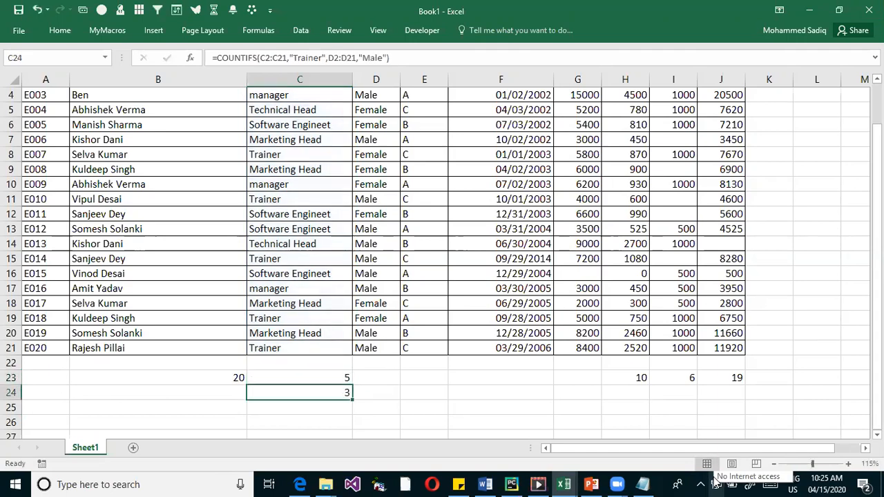
# Open the C24 formula and point out its typed text criteria with temporary screen annotations, leaving the formula as it is
pyautogui.press('F2')
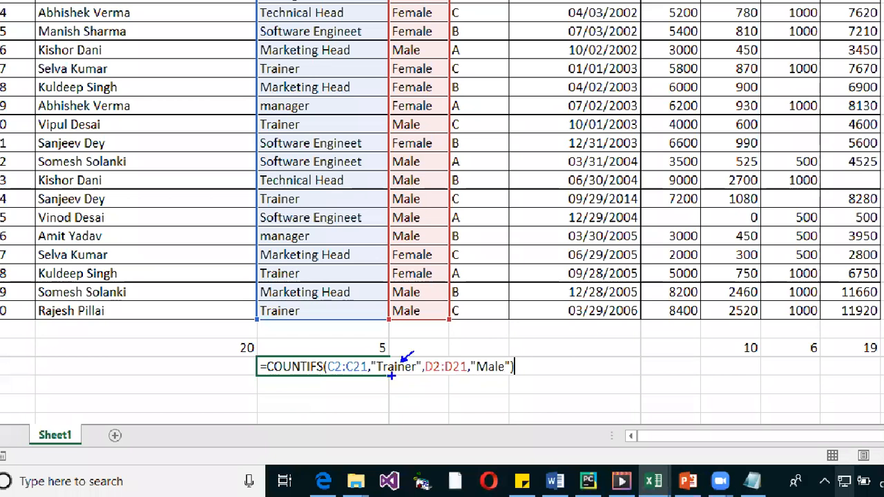
pyautogui.moveTo(382, 368); pyautogui.dragTo(391, 367)
pyautogui.moveTo(500, 361); pyautogui.dragTo(502, 368)
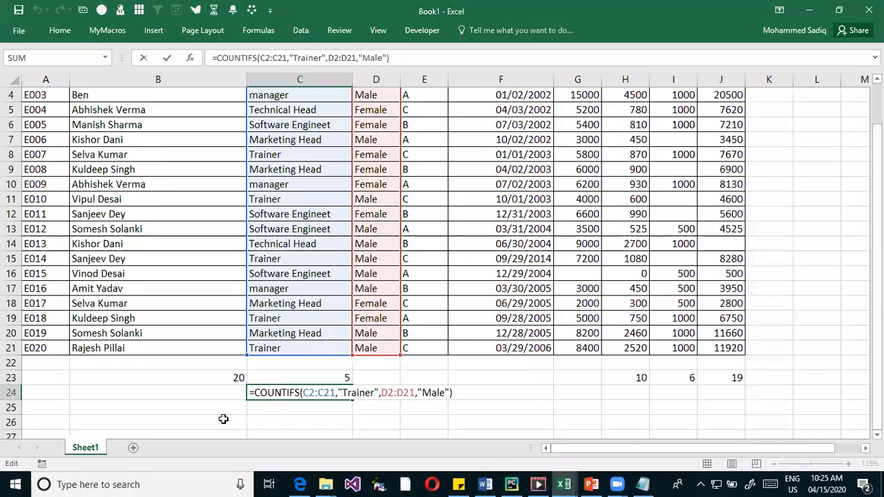
pyautogui.hotkey('ctrl', 'Return')
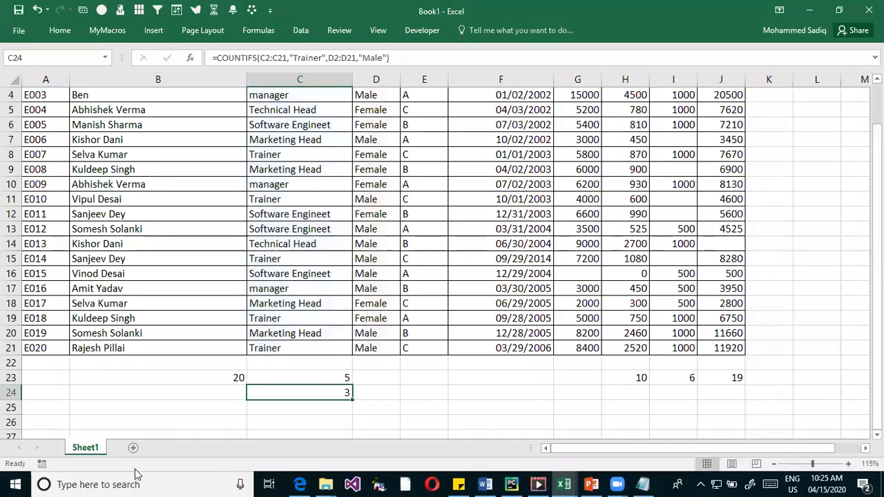
# Label cell A24 "Select Gender" and cell A25 "Selevt Job"
pyautogui.click(135, 398)
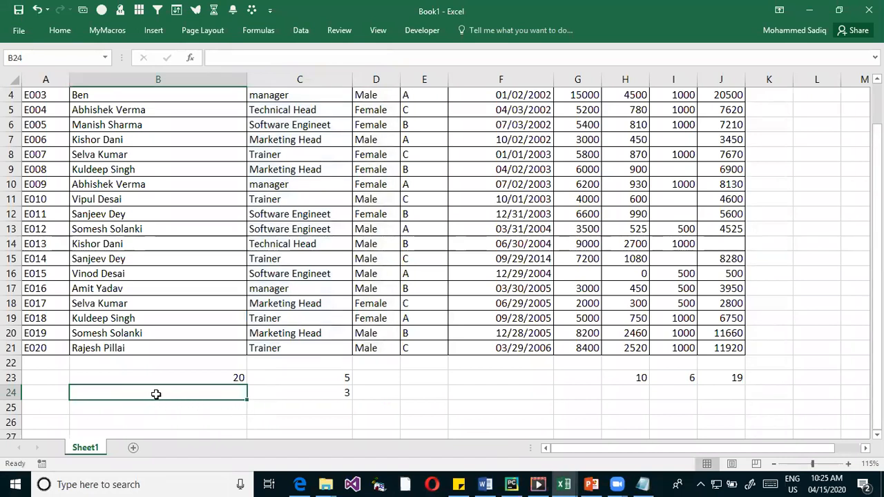
pyautogui.click(58, 391)
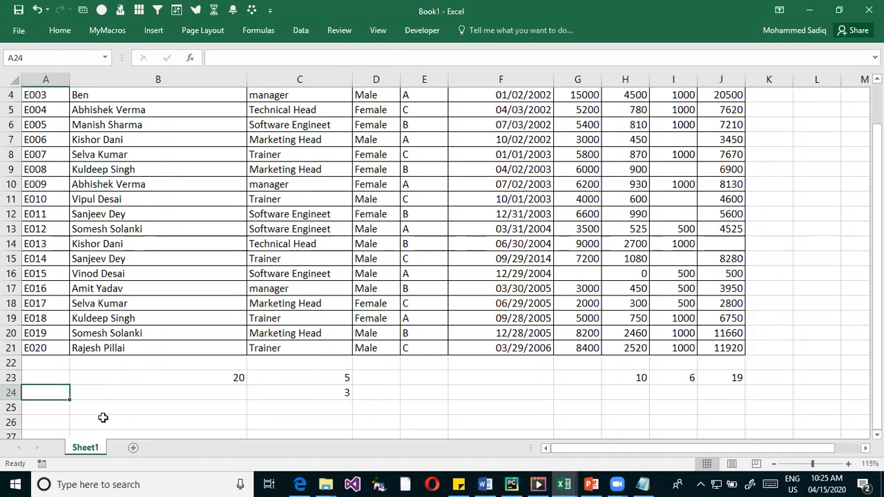
pyautogui.write('Select Gender')
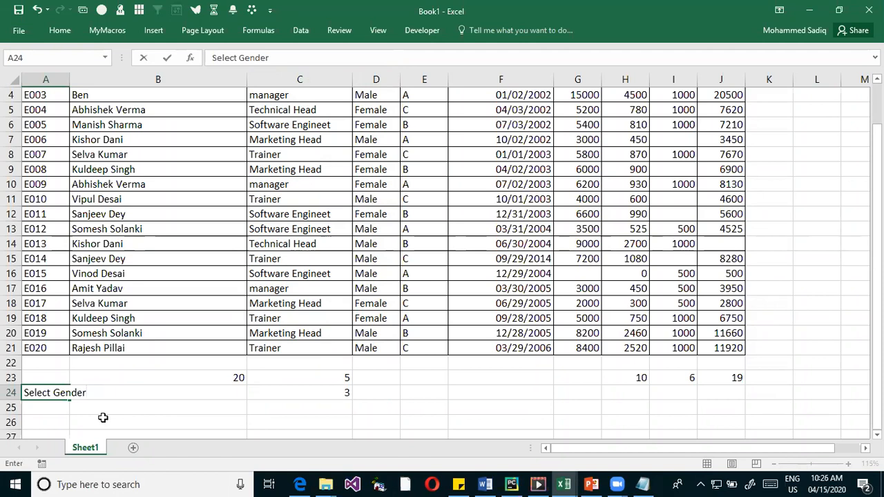
pyautogui.press('Return')
pyautogui.write('Selevty')
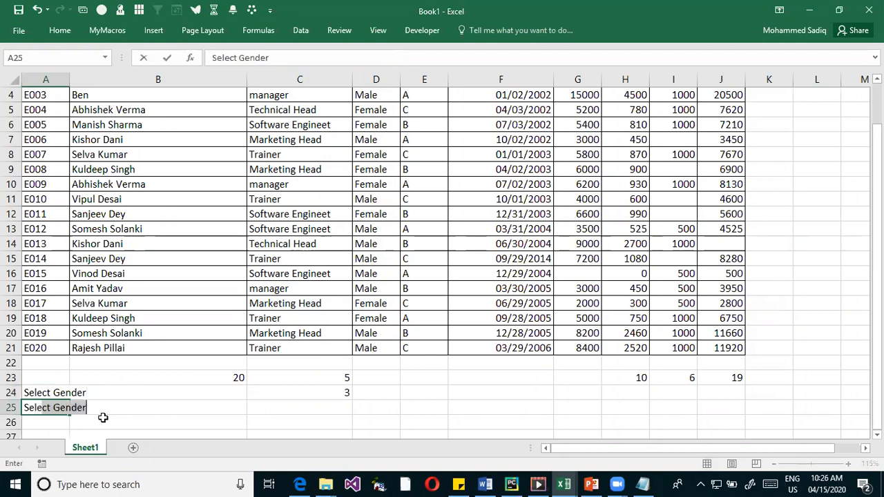
pyautogui.press('BackSpace')
pyautogui.press('BackSpace')
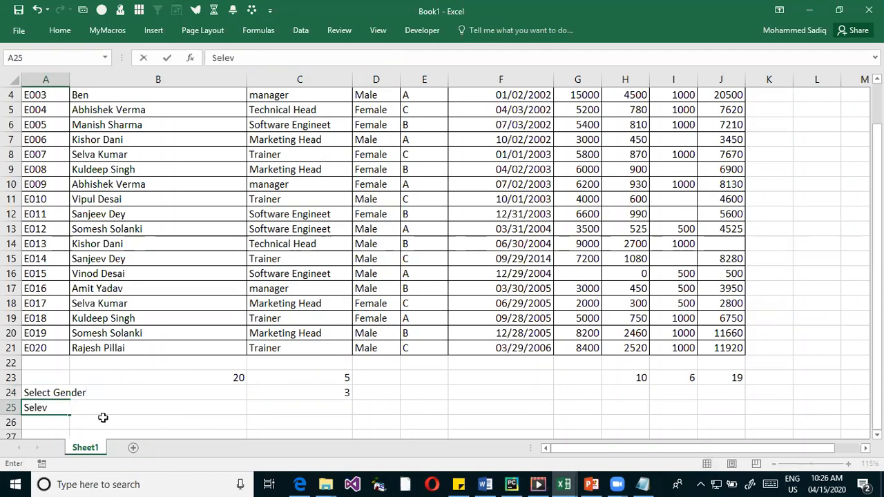
pyautogui.write('t Job')
pyautogui.click(118, 393)
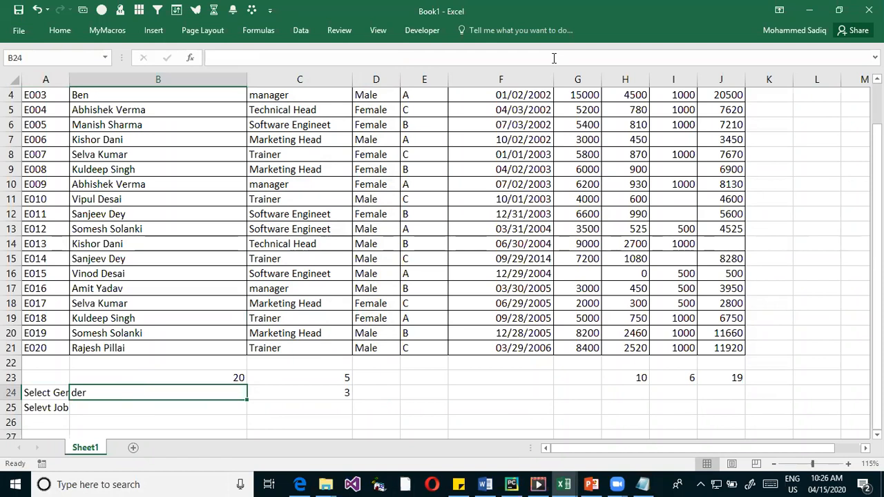
pyautogui.click(816, 318)
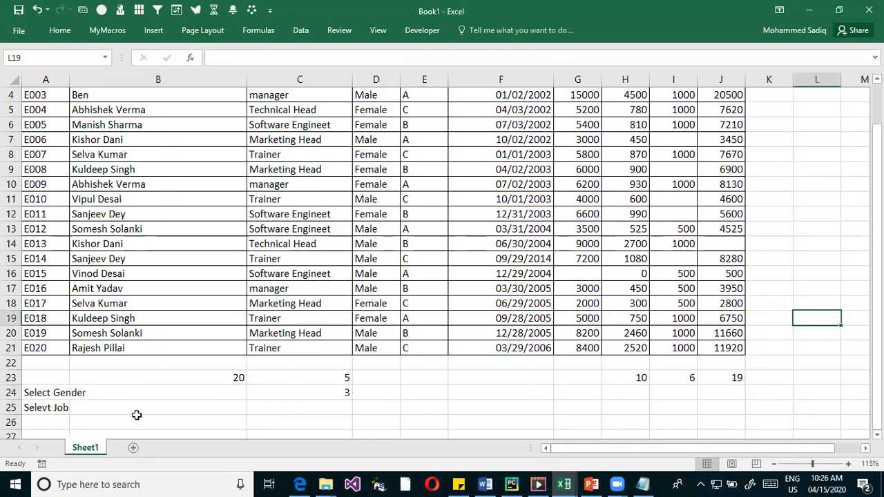
# Enter the criteria values "Male" in B24 and "Trainer" in B25
pyautogui.click(129, 395)
pyautogui.write('Male')
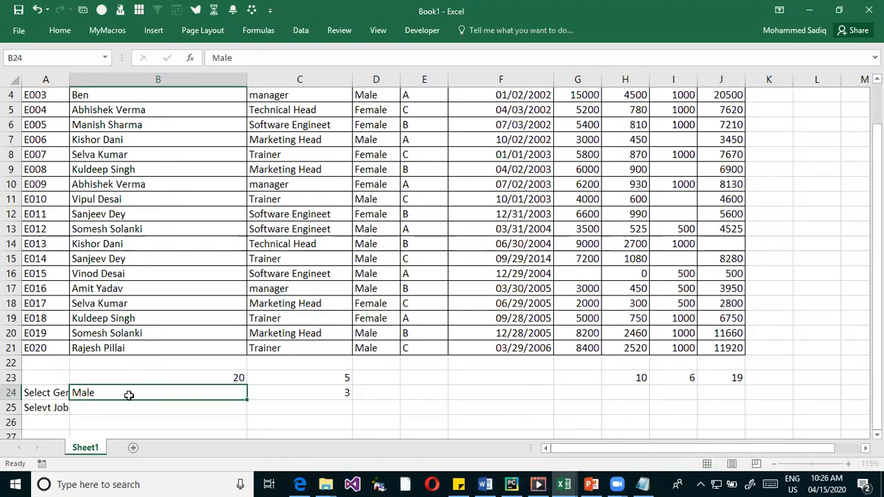
pyautogui.press('Return')
pyautogui.write('Trainer')
pyautogui.press('Return')
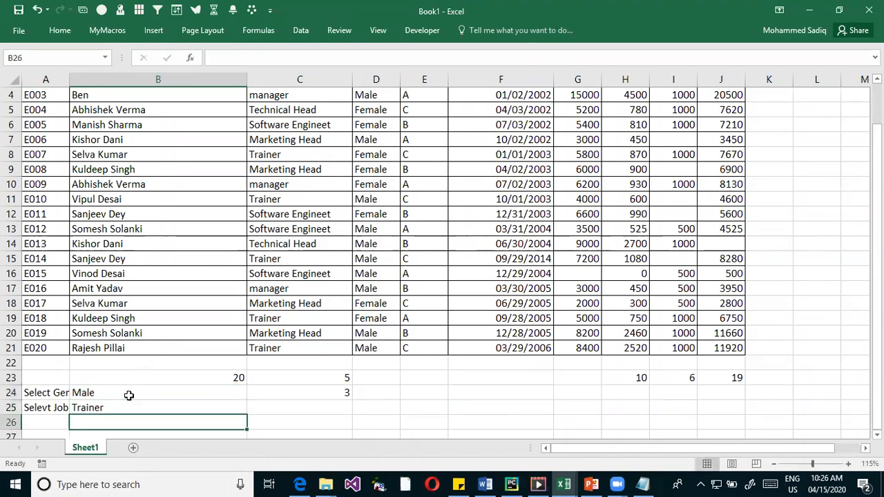
# Replace the typed criteria "Trainer" and "Male" in the C24 COUNTIFS formula with references to B25 and B24
pyautogui.doubleClick(289, 394)
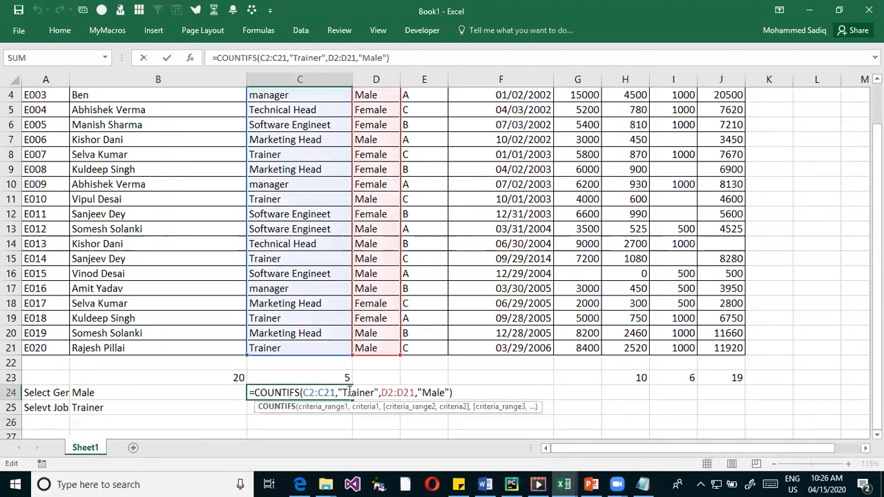
pyautogui.moveTo(338, 393); pyautogui.dragTo(379, 393)
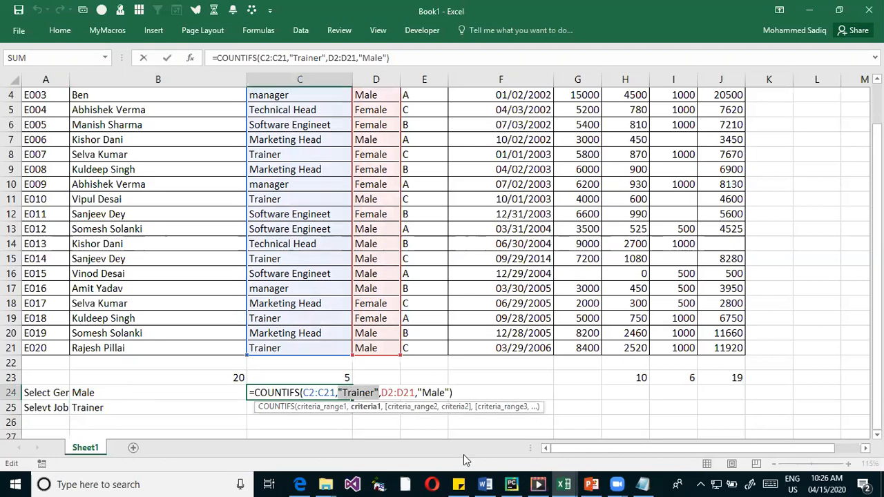
pyautogui.press('BackSpace')
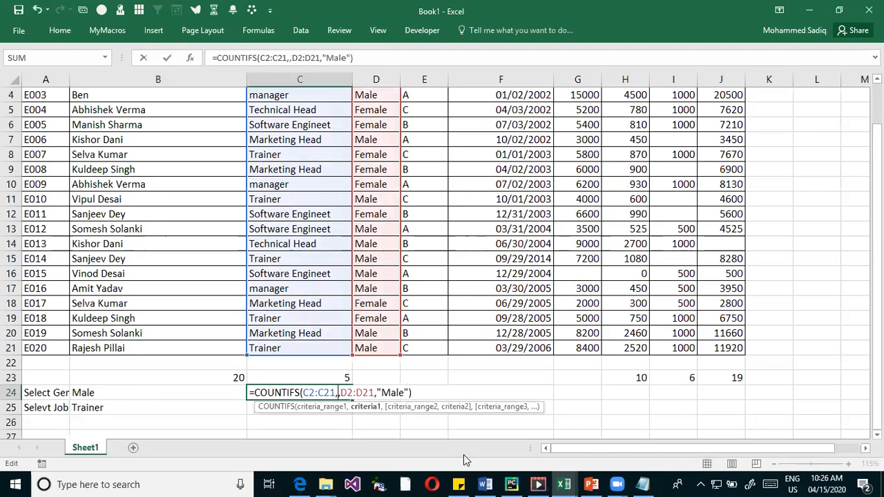
pyautogui.click(84, 408)
pyautogui.moveTo(392, 393); pyautogui.dragTo(423, 390)
pyautogui.press('BackSpace')
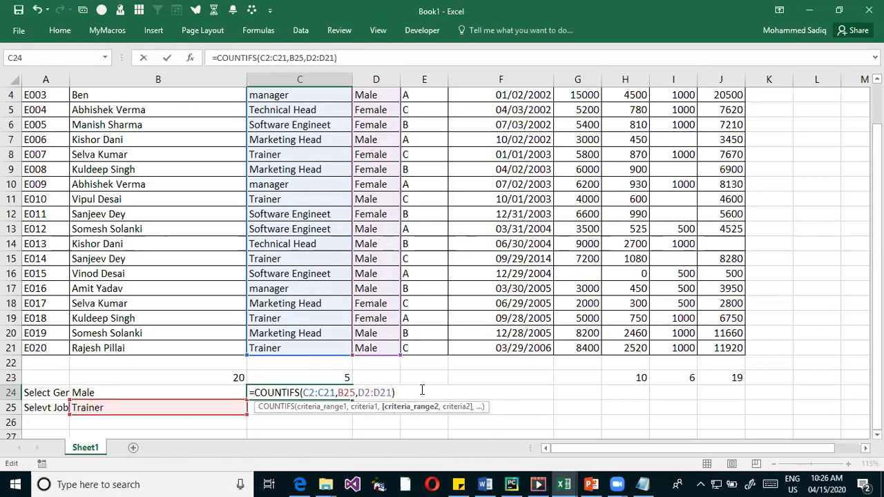
pyautogui.write(',')
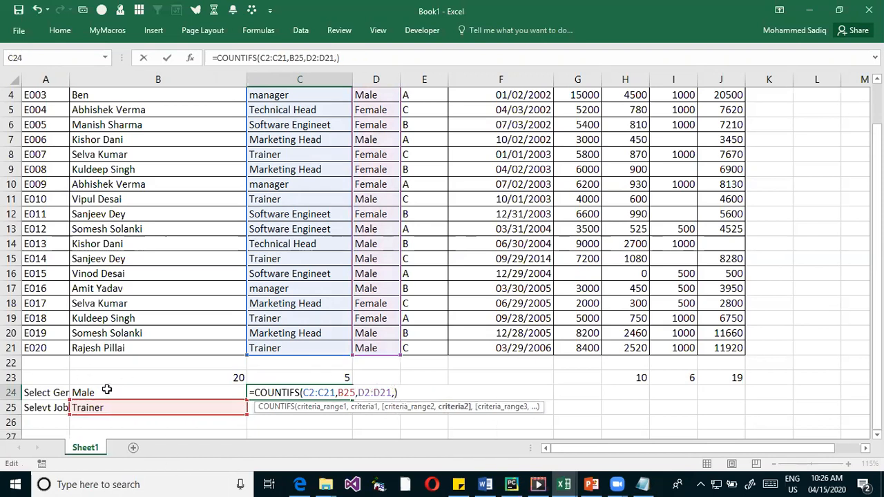
pyautogui.click(107, 391)
pyautogui.press('Return')
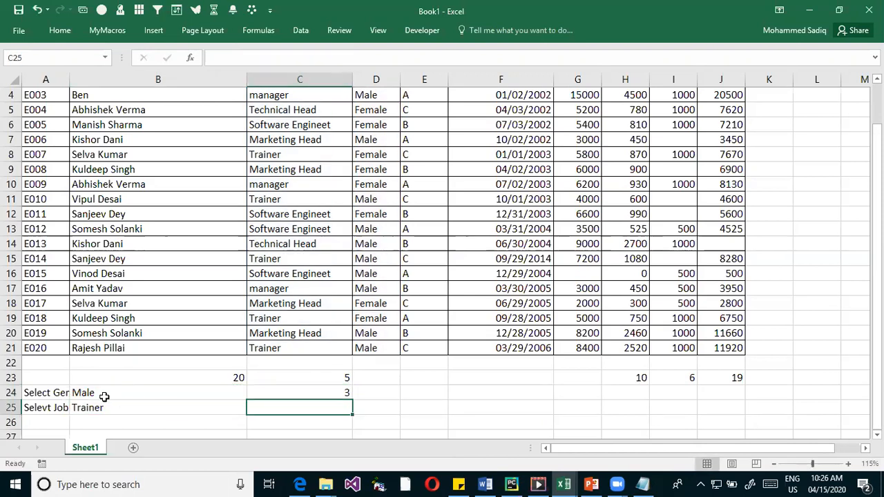
# Clear the formula from C24 and check the criteria cells B24 and B25
pyautogui.click(334, 394)
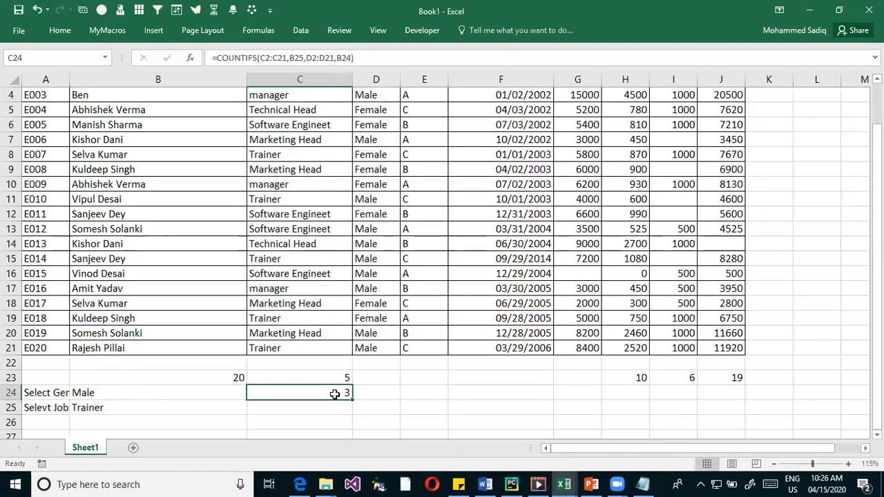
pyautogui.press('Delete')
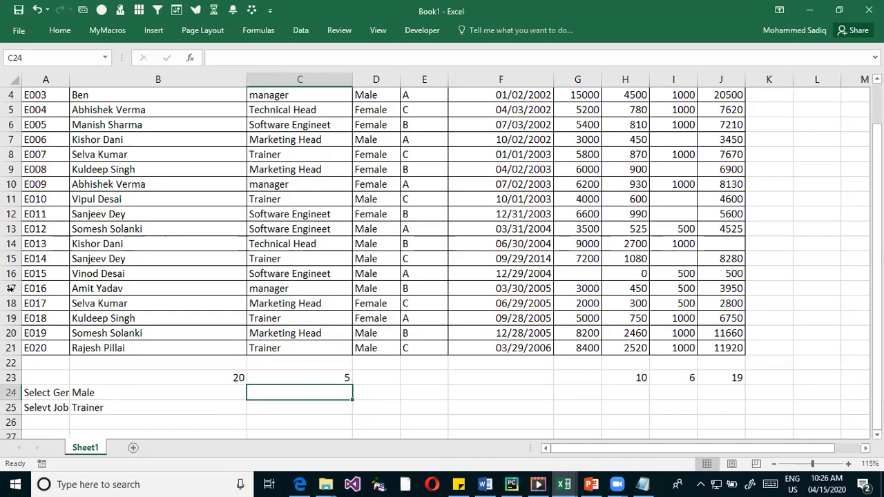
pyautogui.click(102, 393)
pyautogui.click(92, 409)
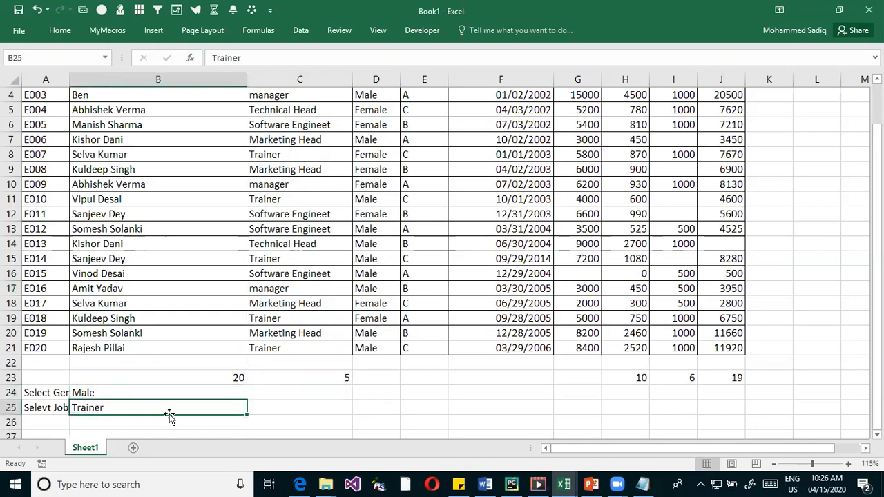
# Begin a new COUNTIFS formula in C24 with C2:C21 as the first criteria range and cell B25 as its criterion
pyautogui.click(341, 394)
pyautogui.write('=count')
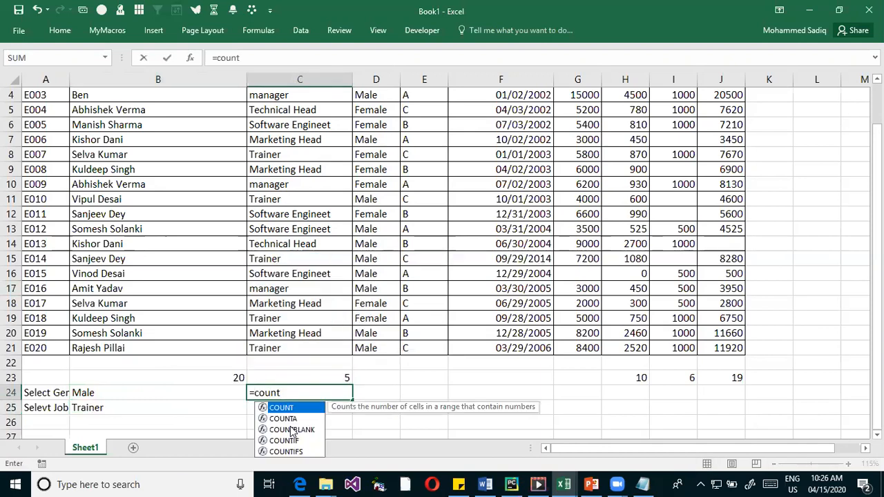
pyautogui.write('if')
pyautogui.press('Tab')
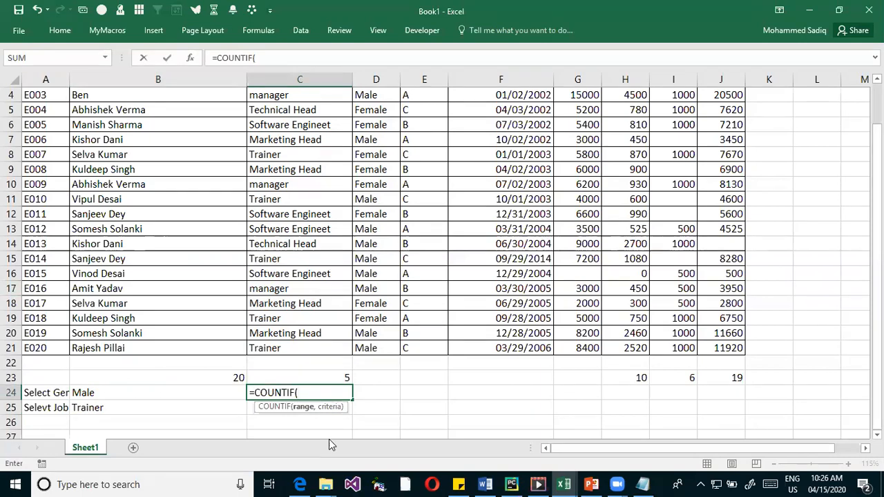
pyautogui.press('BackSpace')
pyautogui.write('s')
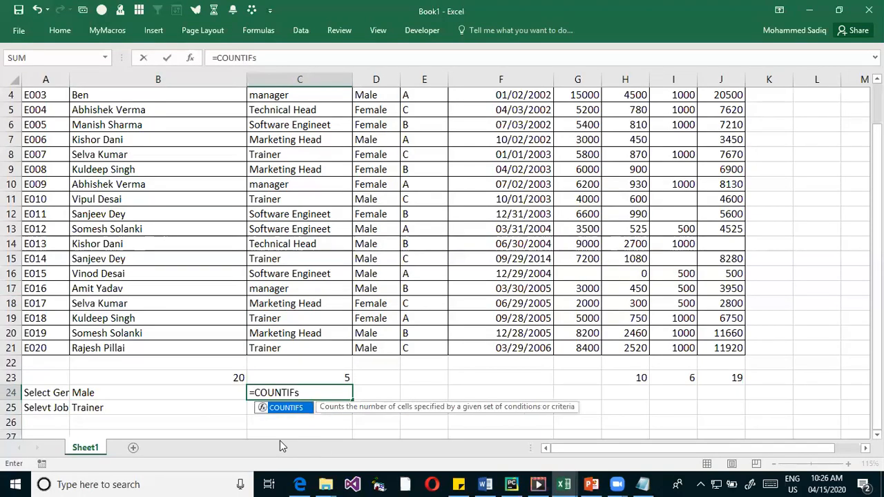
pyautogui.press('Tab')
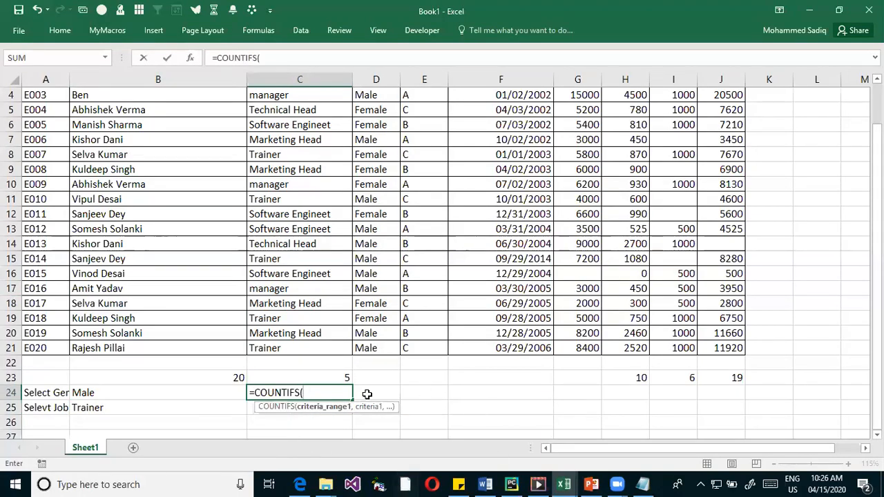
pyautogui.scroll(1, 281, 245)
pyautogui.moveTo(286, 111); pyautogui.dragTo(302, 392)
pyautogui.scroll(-1, 306, 365)
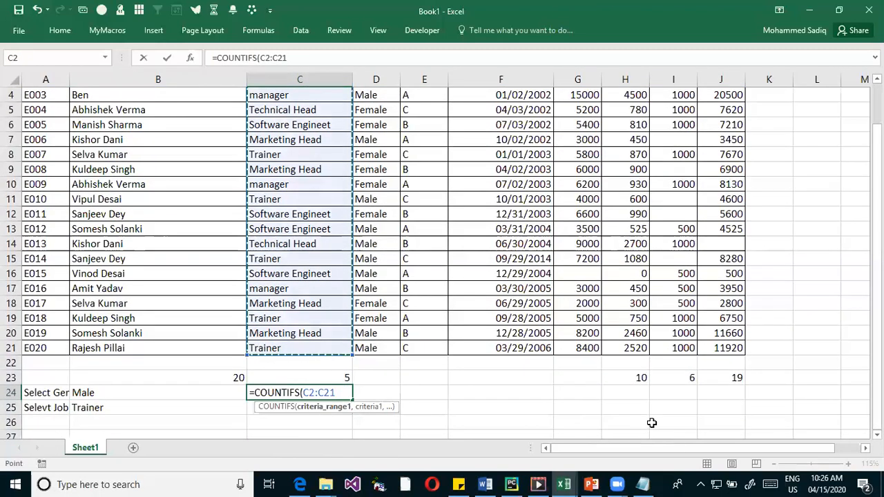
pyautogui.write(',')
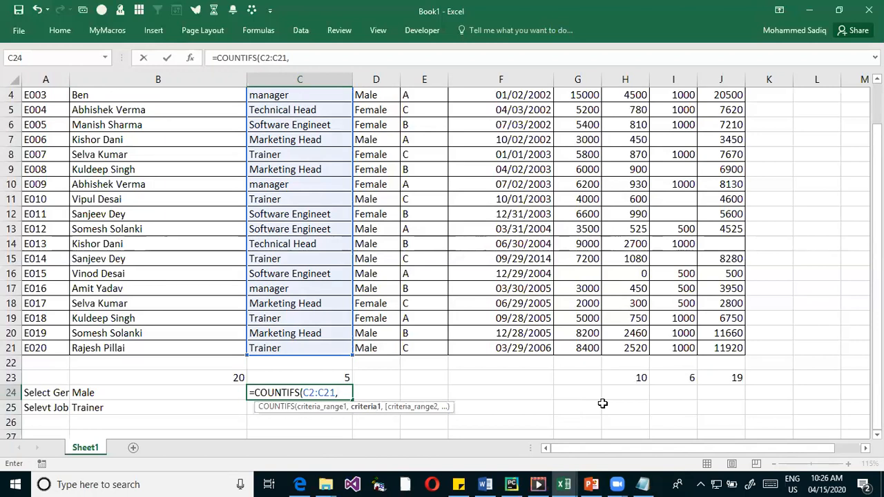
pyautogui.click(117, 409)
pyautogui.write(',')
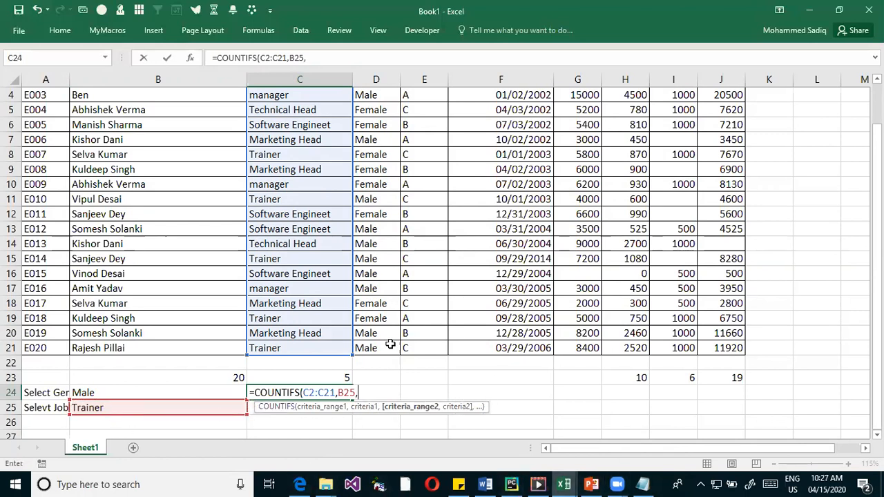
# Complete the C24 COUNTIFS formula with D2:D21 as the second criteria range and cell B24 as its criterion
pyautogui.scroll(1, 383, 311)
pyautogui.moveTo(411, 306); pyautogui.dragTo(377, 357)
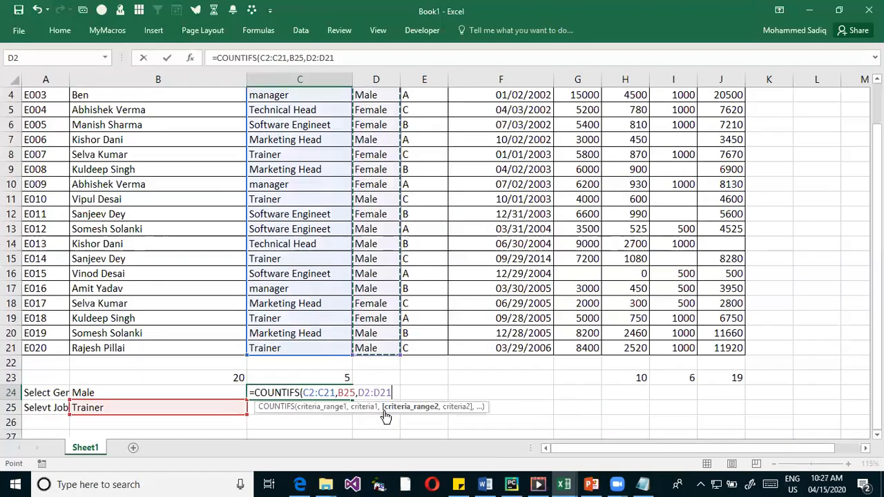
pyautogui.write(',')
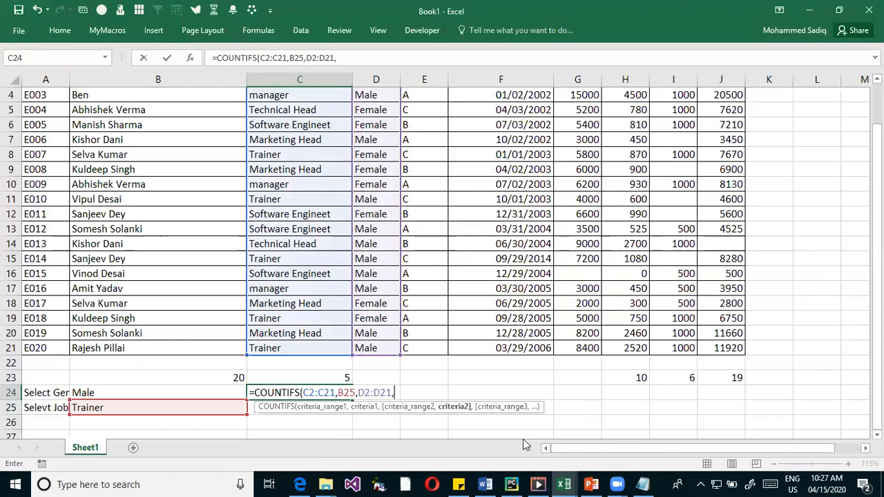
pyautogui.click(113, 390)
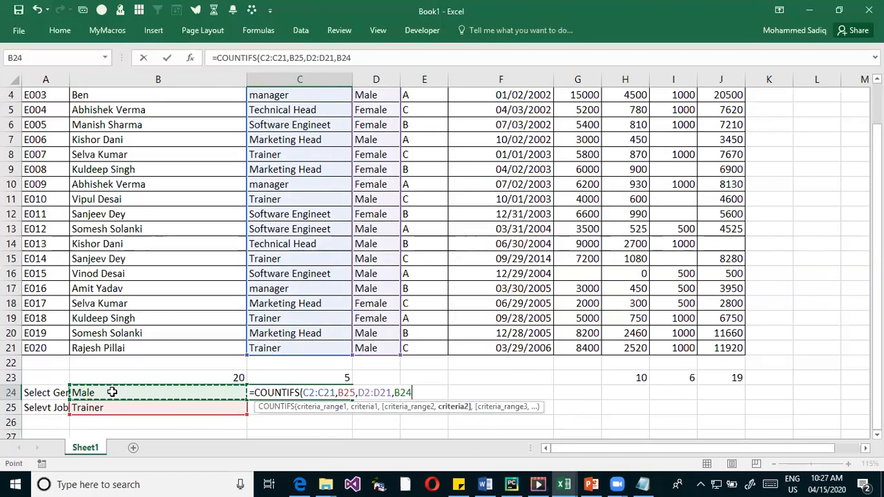
pyautogui.write(')')
pyautogui.press('Return')
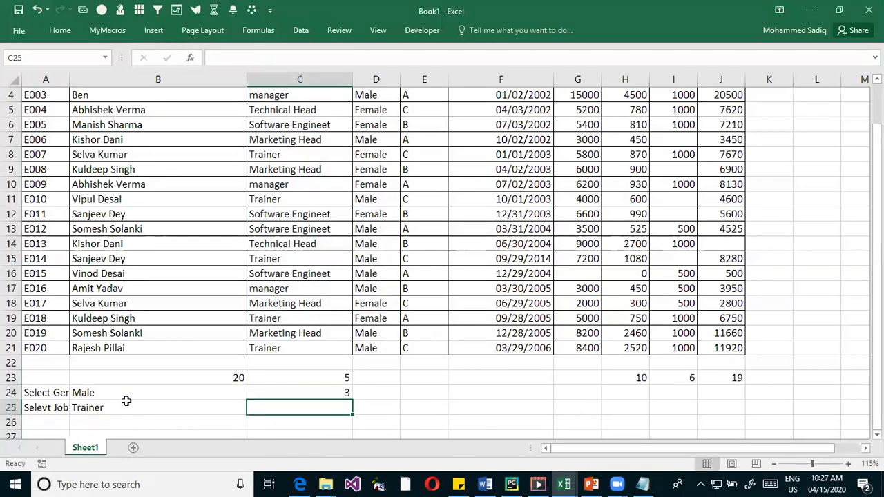
# Change the gender criterion in B24 to "Female" and check the COUNTIFS formula in C24
pyautogui.click(111, 392)
pyautogui.write('Fem')
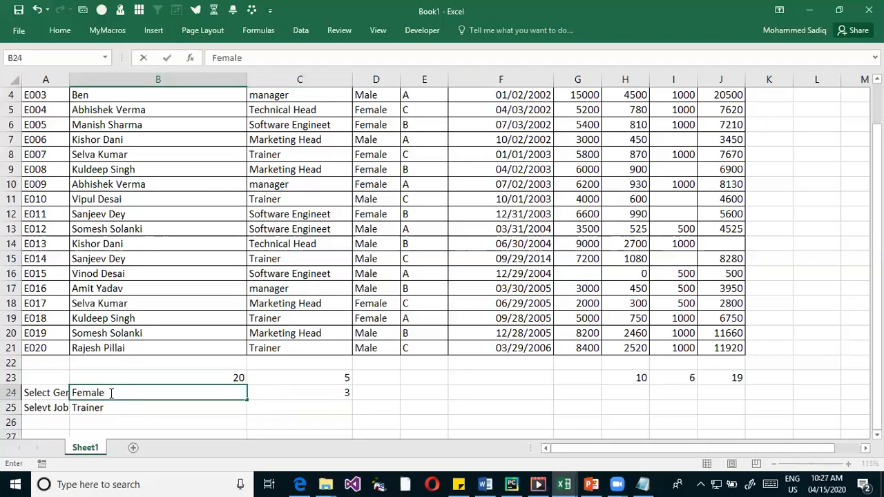
pyautogui.write('ale')
pyautogui.press('Return')
pyautogui.click(326, 398)
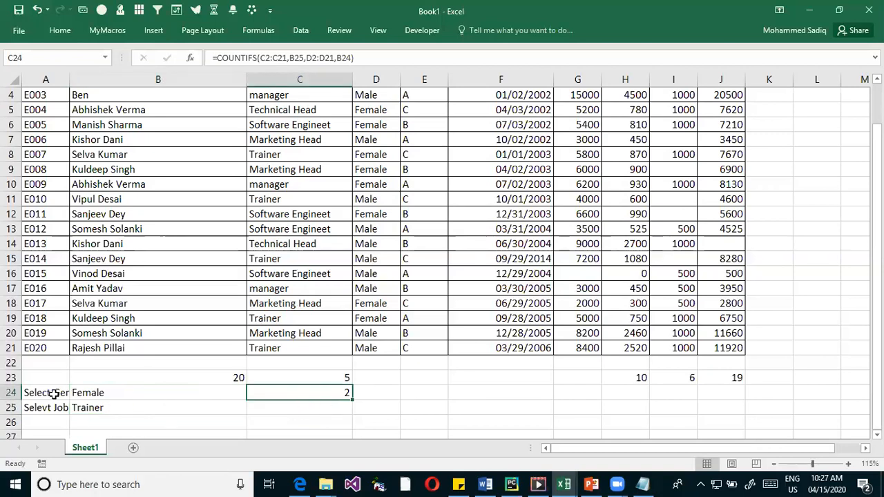
# Change the job criterion in B25 to "Manager"
pyautogui.click(105, 408)
pyautogui.write('Man')
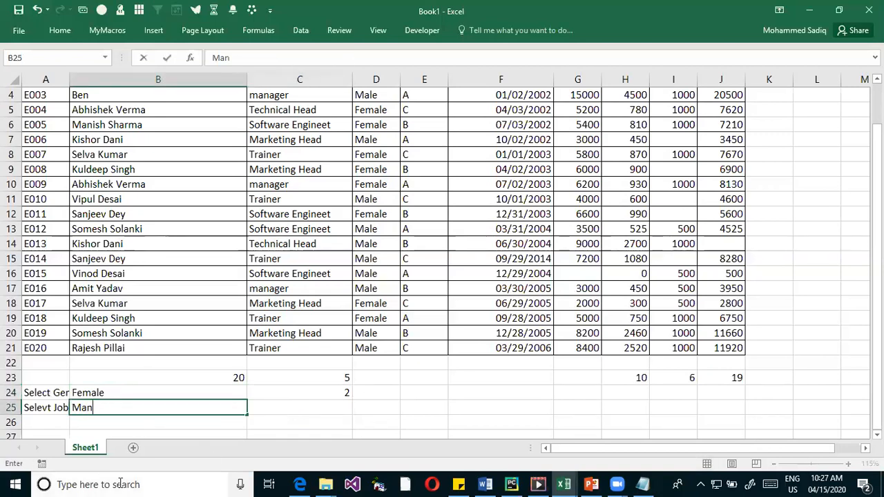
pyautogui.write('ager')
pyautogui.press('Return')
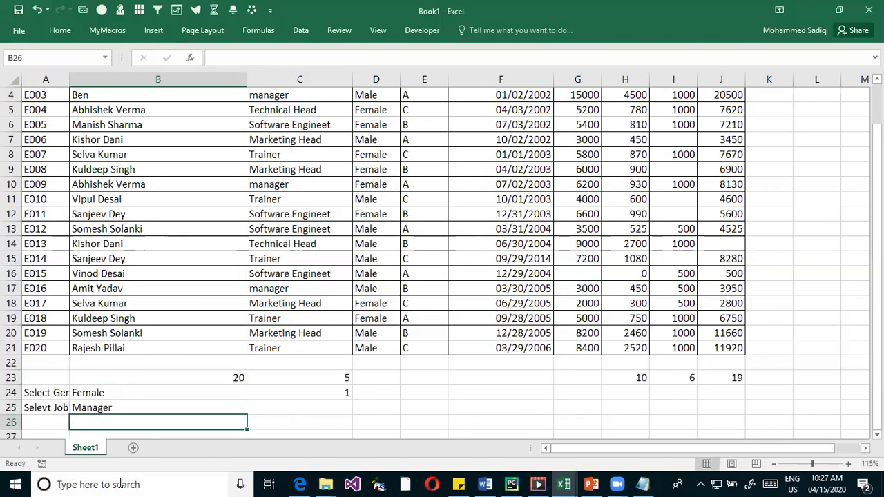
# Set the gender criterion in B24 back to "Male"
pyautogui.press('Up')
pyautogui.press('Up')
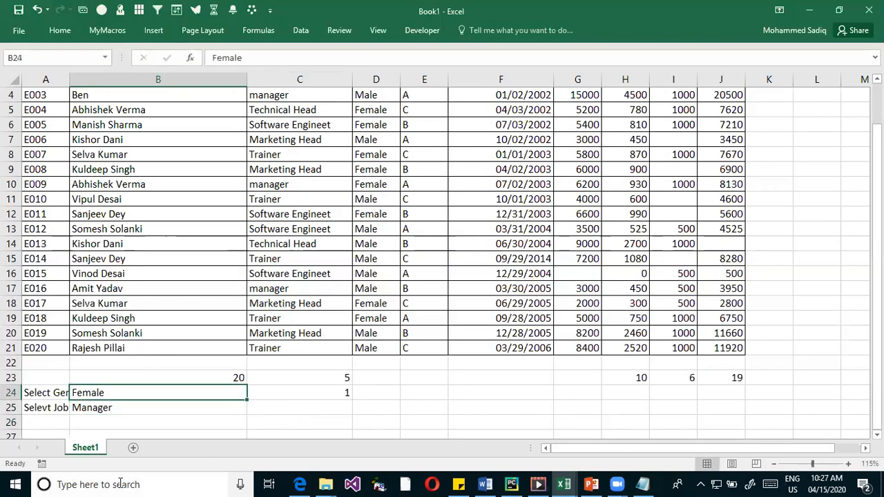
pyautogui.write('Male')
pyautogui.press('Return')
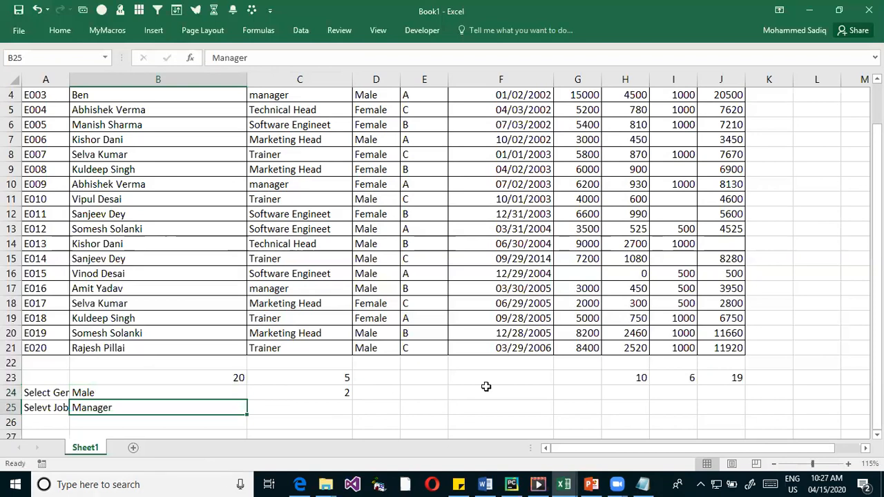
# Move the COUNTIFS formula from C24 down to C25 and check it against the criteria cells B24:B25
pyautogui.click(323, 397)
pyautogui.moveTo(322, 398); pyautogui.dragTo(297, 408)
pyautogui.click(125, 395)
pyautogui.moveTo(125, 395); pyautogui.dragTo(124, 404)
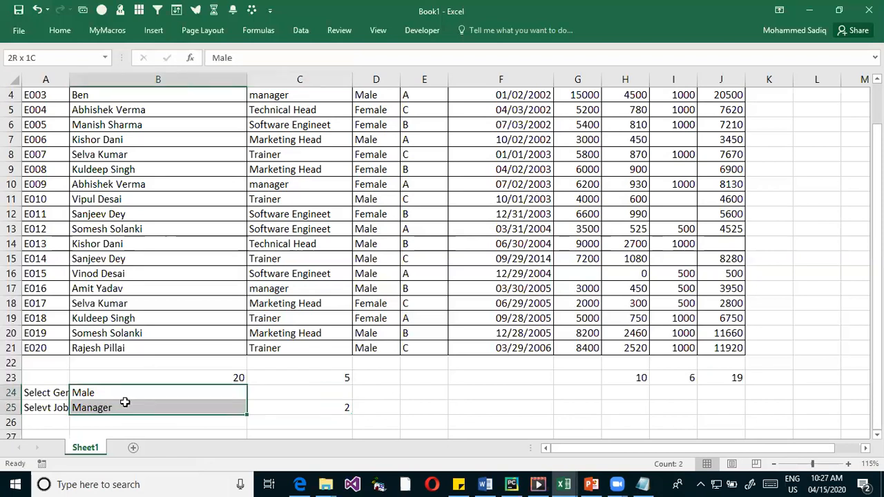
pyautogui.click(292, 406)
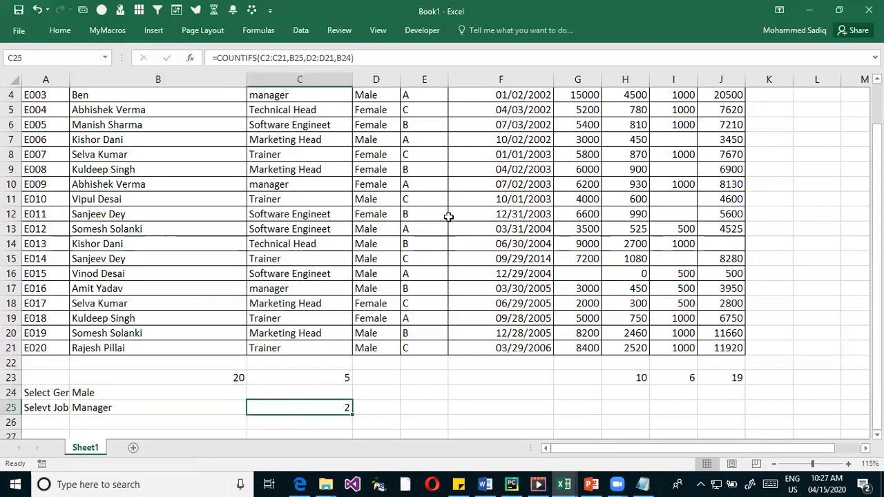
pyautogui.scroll(1, 366, 138)
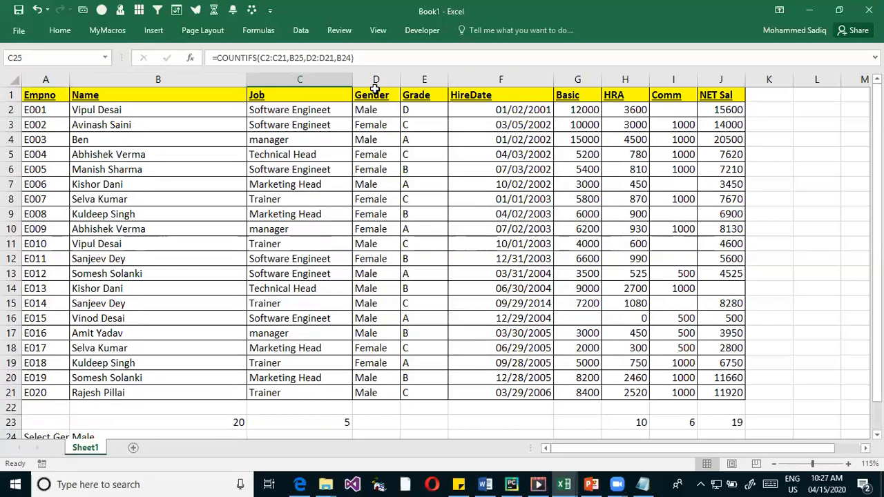
pyautogui.hotkey('alt', 'p')
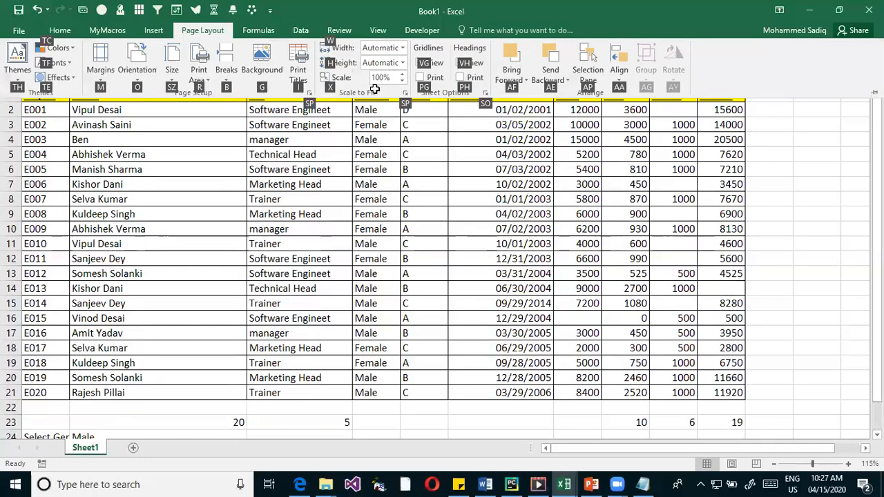
pyautogui.press('Escape')
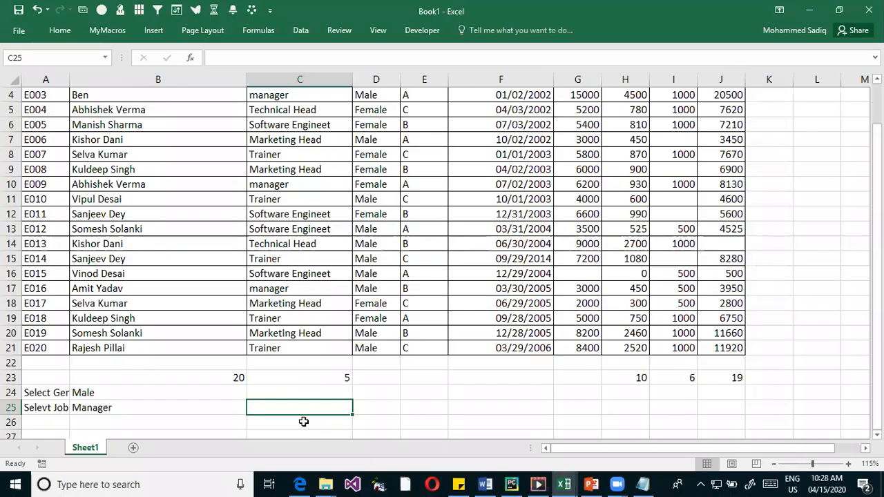
# Enter a new COUNTIFS formula in C25 with C2:C21 as the criteria range and cell B25 as the criterion
pyautogui.write('=')
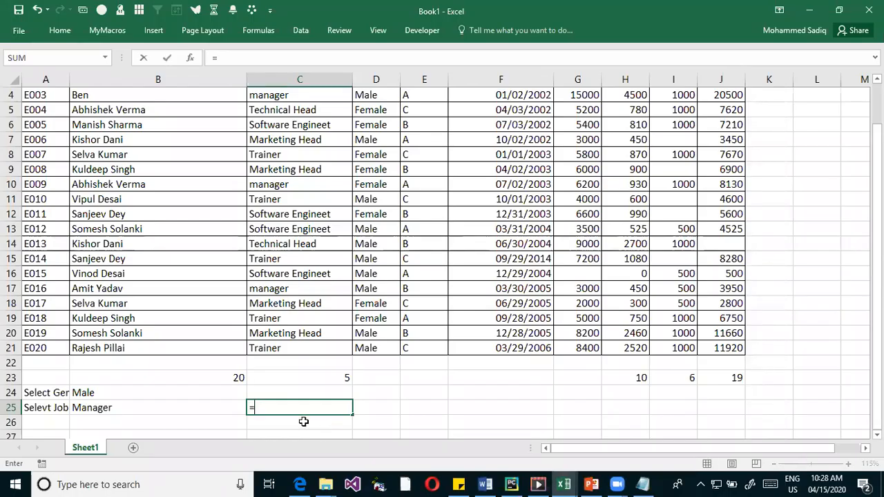
pyautogui.write('coun')
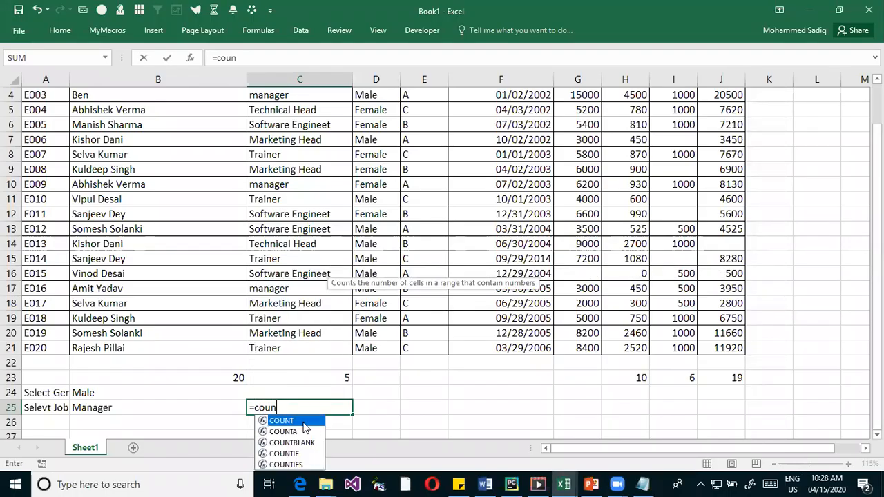
pyautogui.write('tifs')
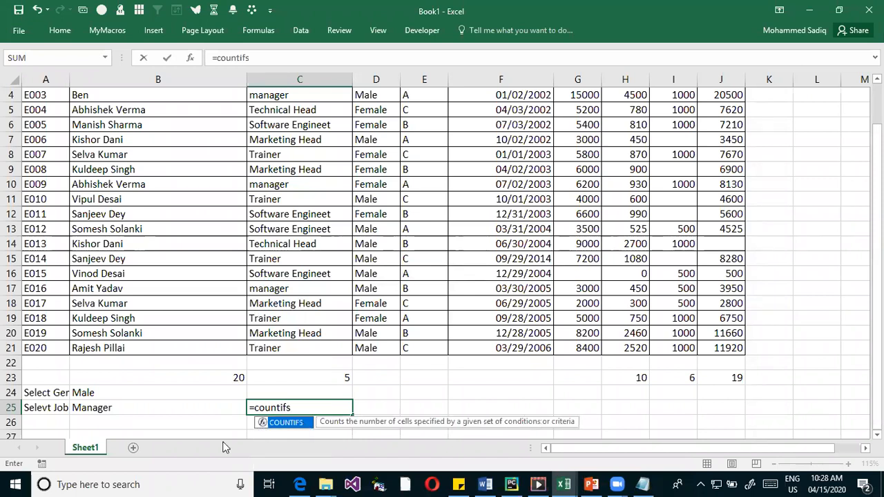
pyautogui.doubleClick(297, 423)
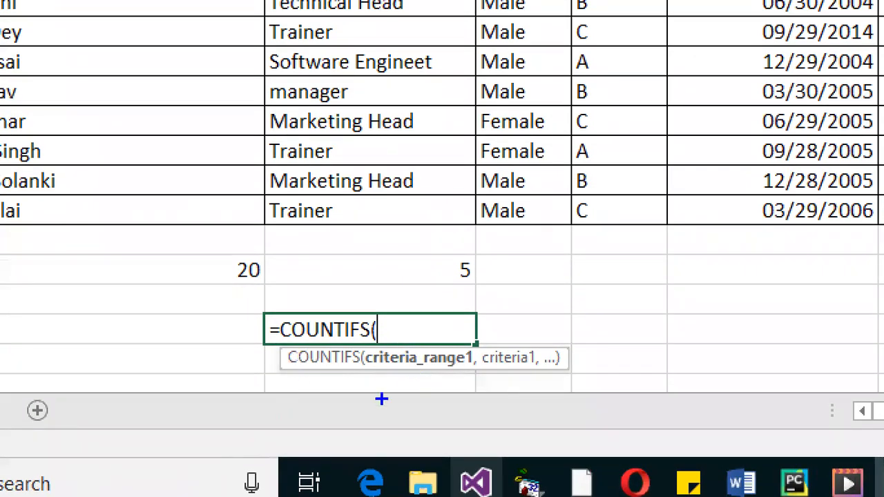
pyautogui.moveTo(390, 377); pyautogui.dragTo(435, 380)
pyautogui.moveTo(507, 370); pyautogui.dragTo(531, 371)
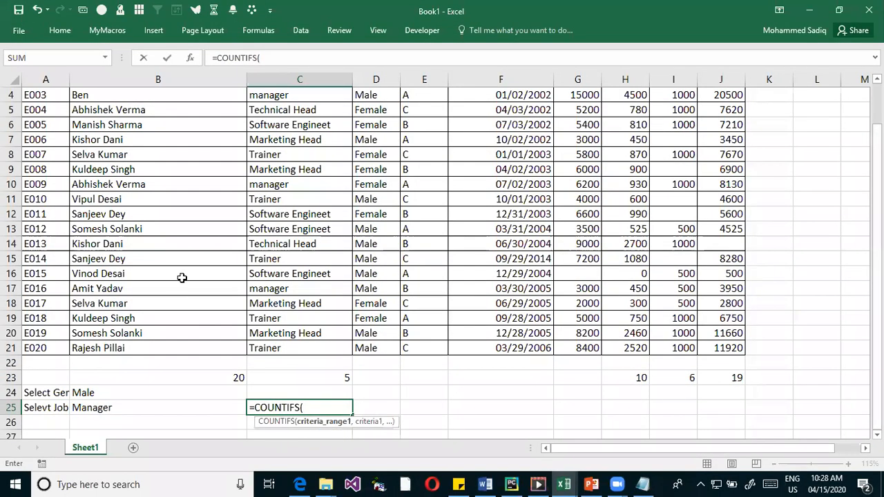
pyautogui.scroll(1, 269, 220)
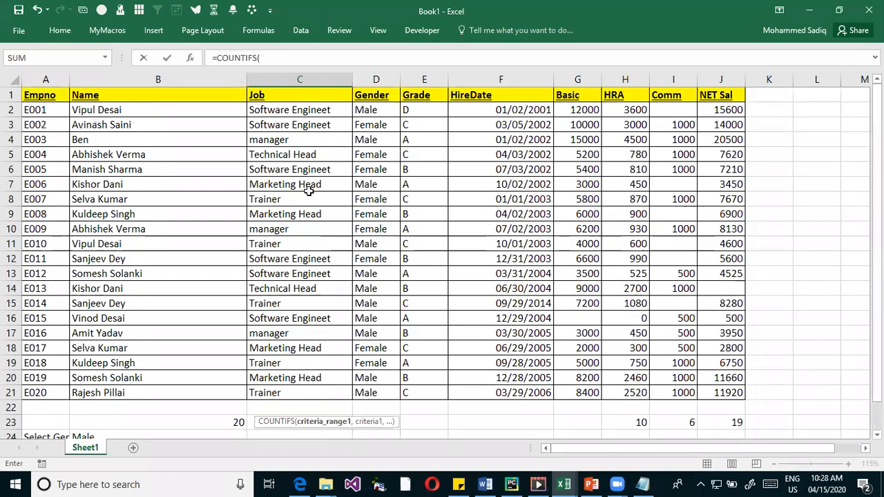
pyautogui.moveTo(283, 111); pyautogui.dragTo(304, 391)
pyautogui.scroll(-1, 297, 364)
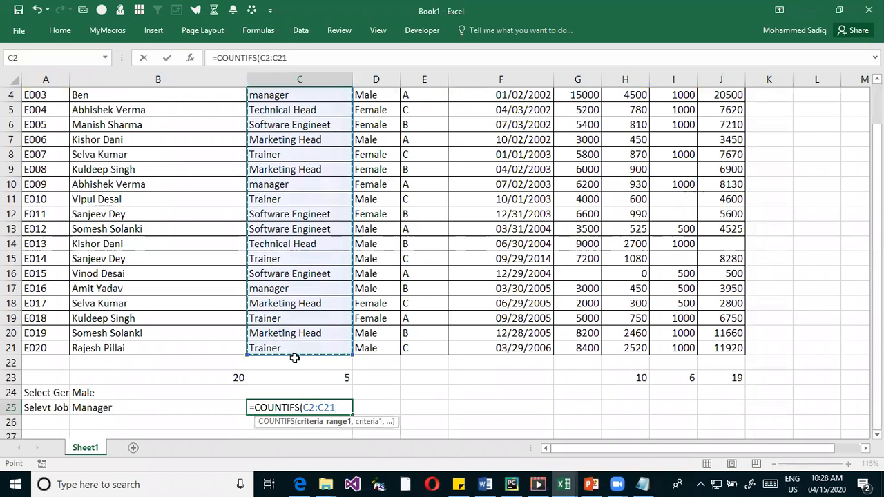
pyautogui.write(',')
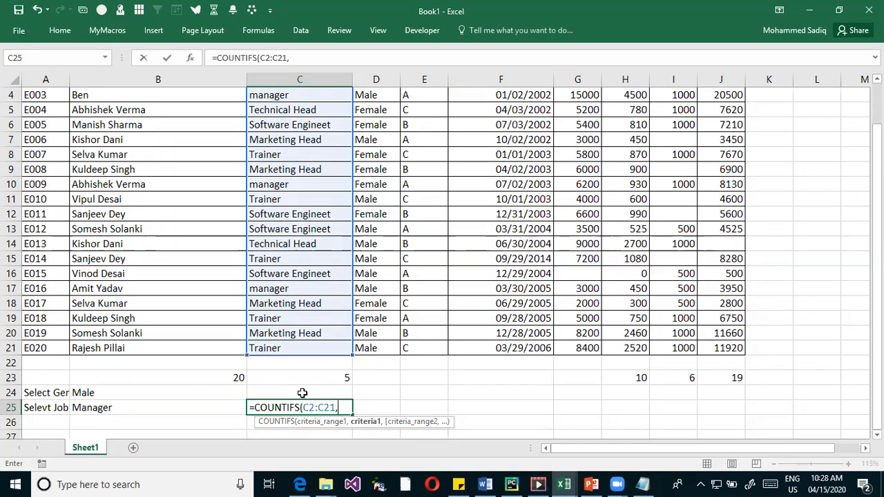
pyautogui.click(107, 410)
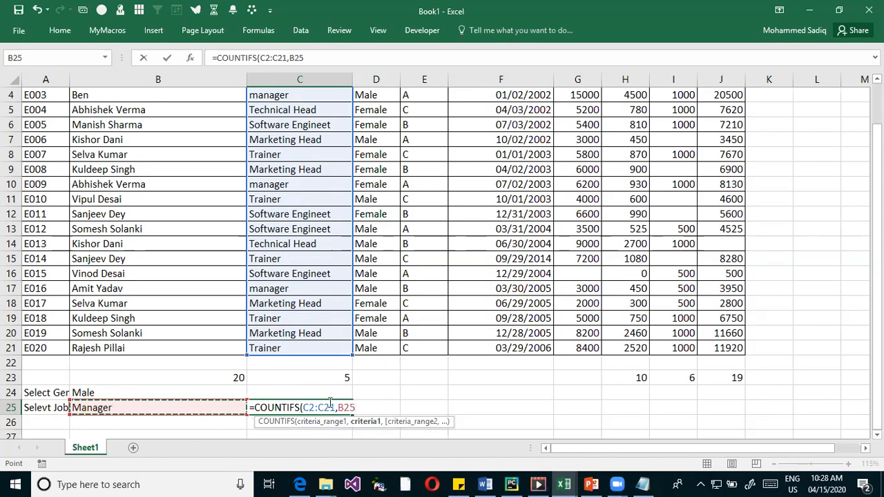
pyautogui.press('Return')
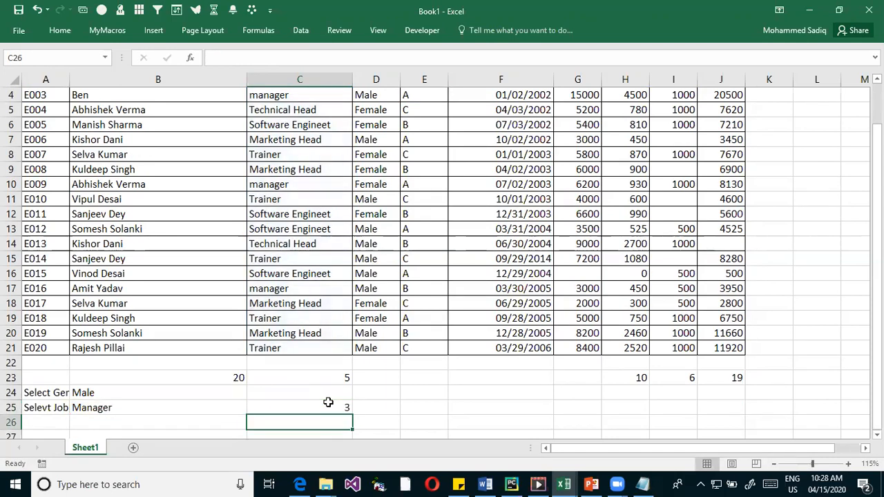
# Change the job criterion in B25 to "Trainer"
pyautogui.press('Up')
pyautogui.press('Left')
pyautogui.press('Left')
pyautogui.press('Right')
pyautogui.write('Tra')
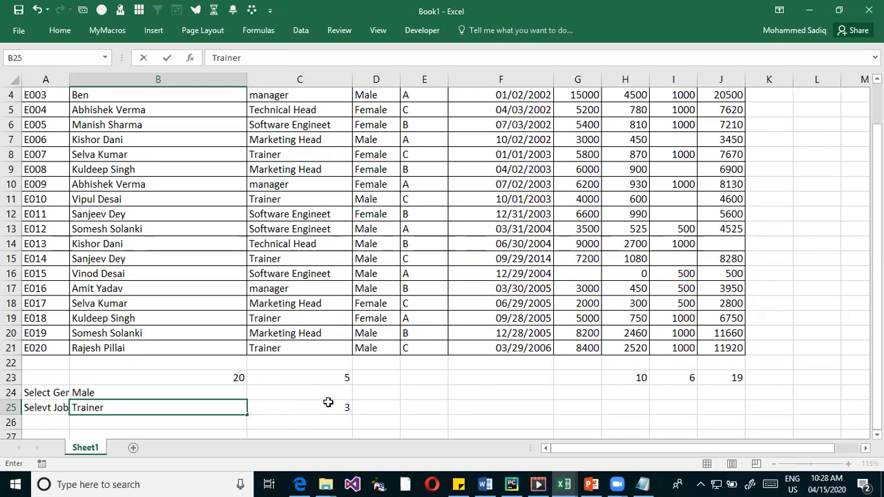
pyautogui.write('iner')
pyautogui.press('Return')
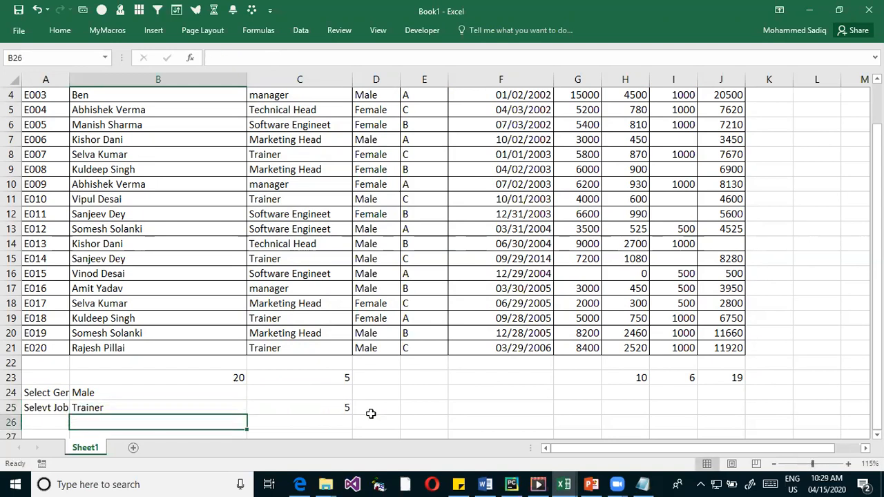
# Extend the C25 COUNTIFS formula with D2:D21 as the second criteria range and cell B24 as its criterion
pyautogui.doubleClick(308, 409)
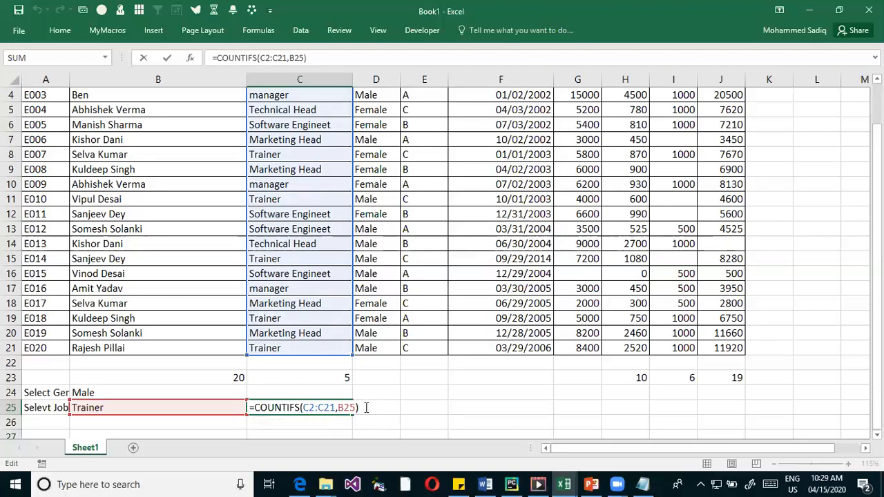
pyautogui.press('BackSpace')
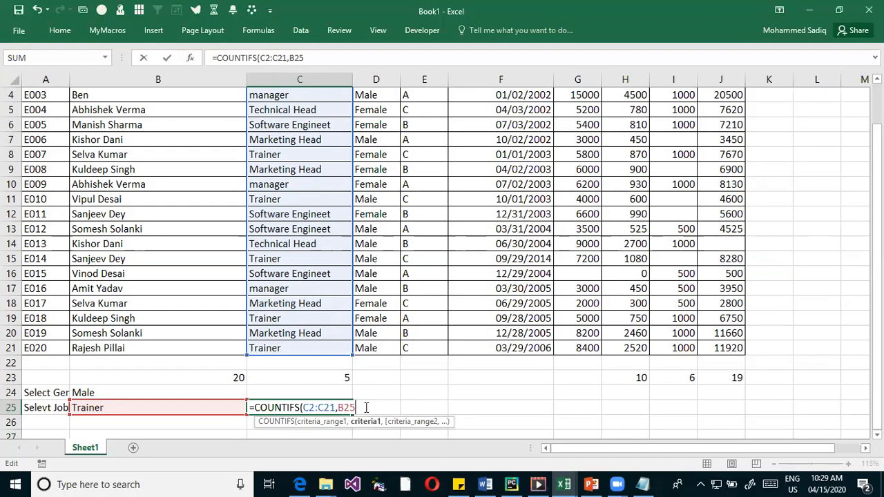
pyautogui.write(',')
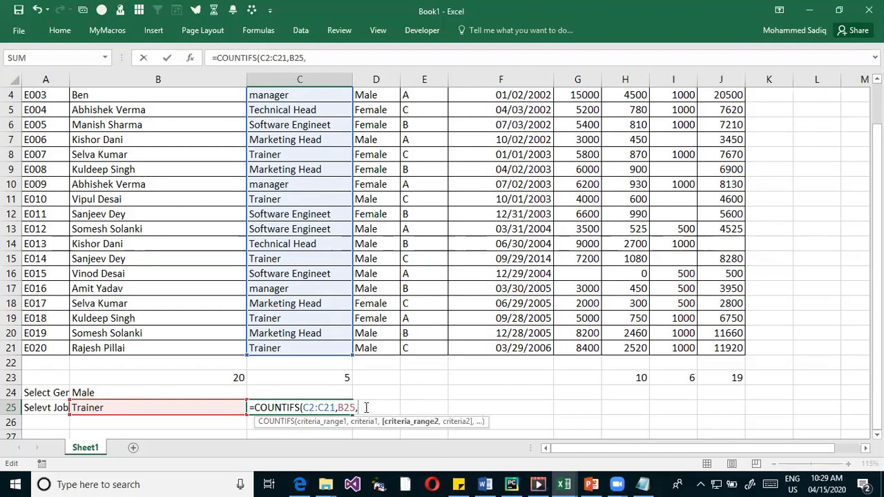
pyautogui.scroll(1, 358, 311)
pyautogui.moveTo(371, 109); pyautogui.dragTo(373, 392)
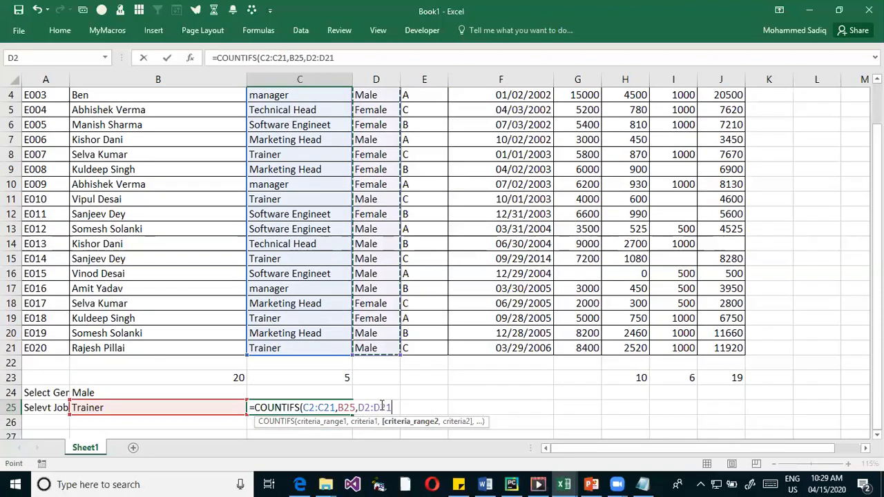
pyautogui.write(',')
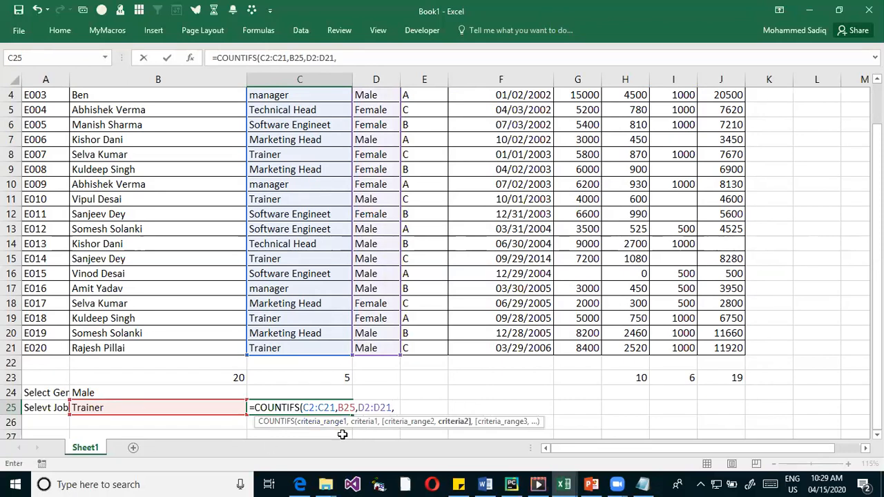
pyautogui.click(100, 392)
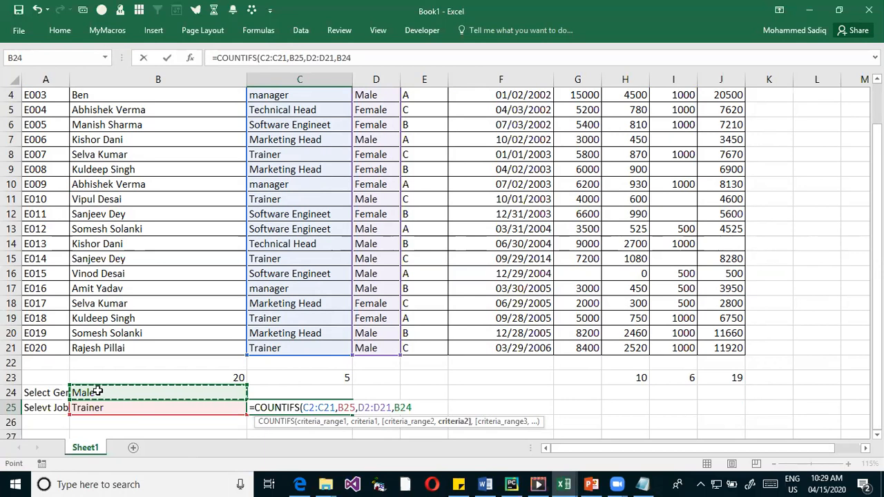
pyautogui.write(')')
pyautogui.press('Return')
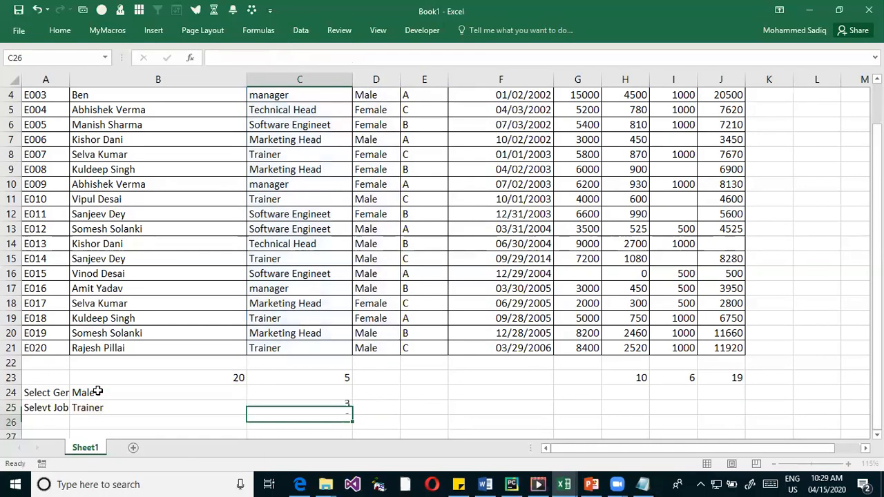
# Open the C25 COUNTIFS formula for editing and examine how its Job and Gender ranges pair with criteria cells B25 and B24
pyautogui.press('Up')
pyautogui.press('F2')
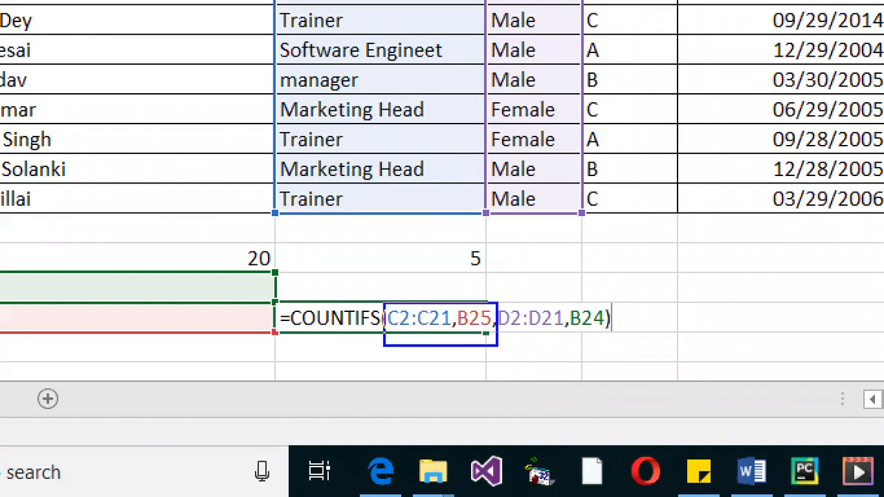
pyautogui.moveTo(413, 337); pyautogui.dragTo(551, 337)
pyautogui.press('r')
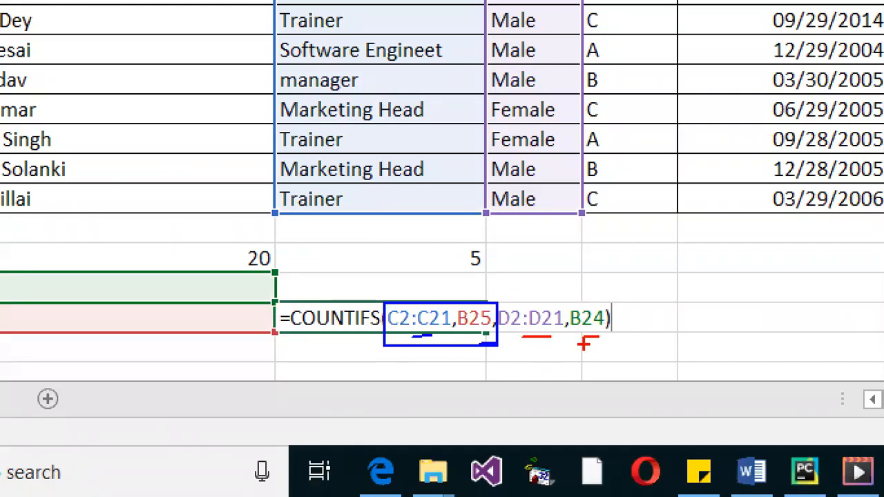
pyautogui.moveTo(583, 338); pyautogui.dragTo(599, 337)
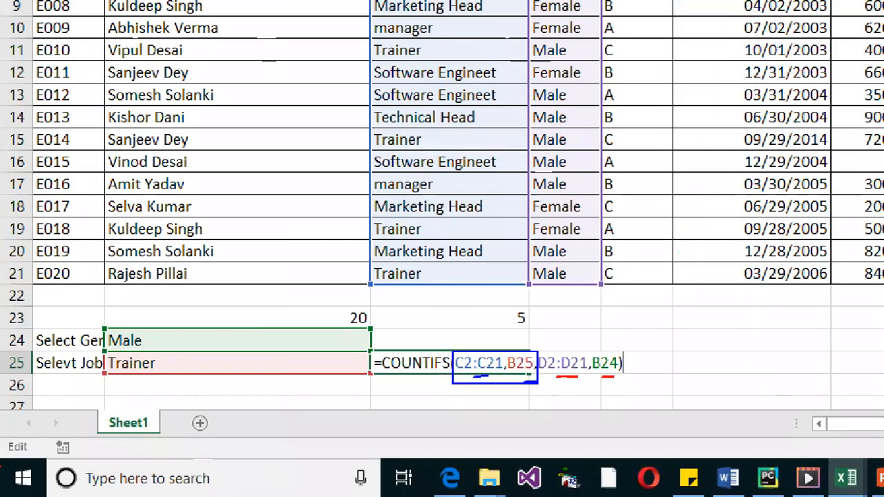
pyautogui.moveTo(519, 367)
pyautogui.mouseDown()
pyautogui.moveTo(362, 416)
pyautogui.moveTo(165, 382)
pyautogui.mouseUp()
pyautogui.moveTo(612, 360)
pyautogui.mouseDown()
pyautogui.moveTo(422, 294)
pyautogui.moveTo(178, 304)
pyautogui.mouseUp()
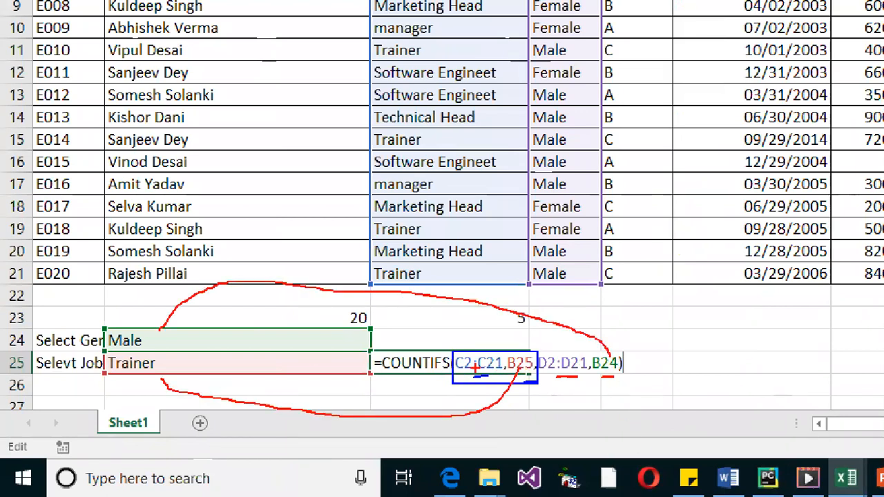
pyautogui.moveTo(408, 178); pyautogui.dragTo(394, 235)
pyautogui.moveTo(573, 166); pyautogui.dragTo(563, 225)
pyautogui.press('Escape')
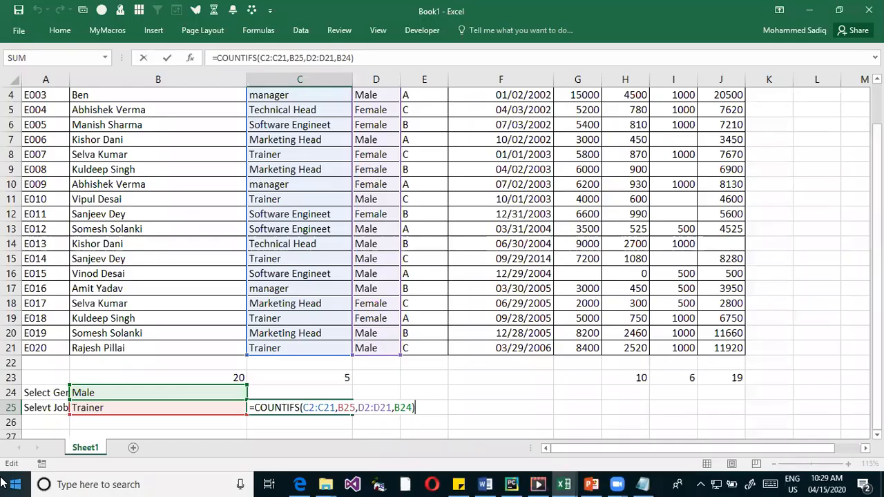